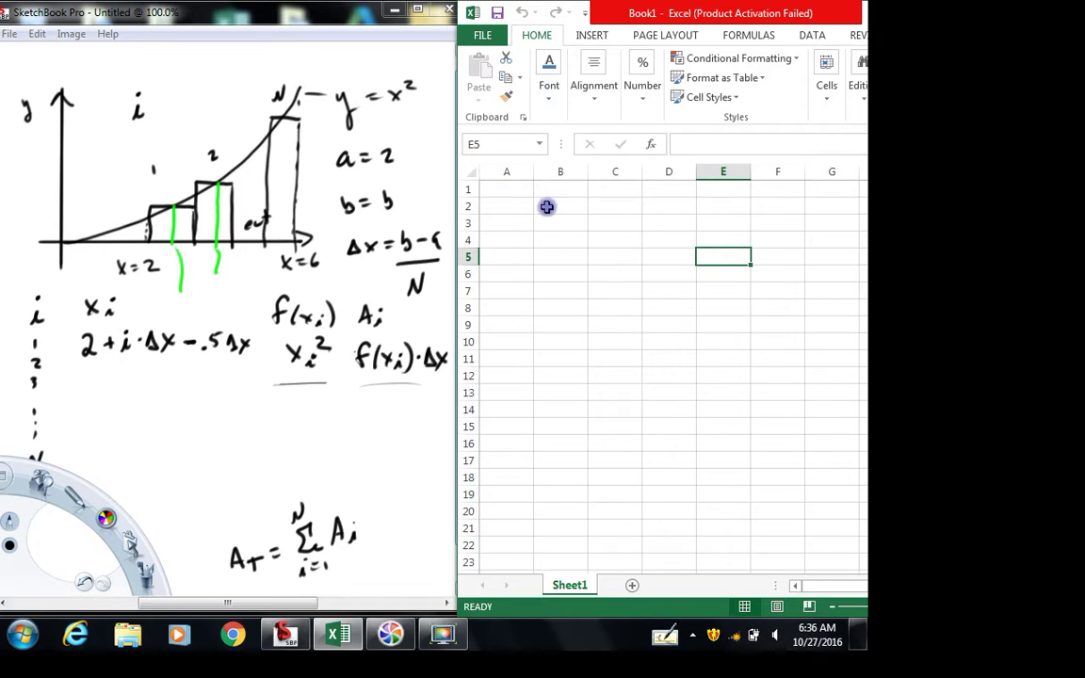
Step: Label cells A2 and A3 as a and b, with the values 2 in B2 and 6 in B3
left_click(519, 206)
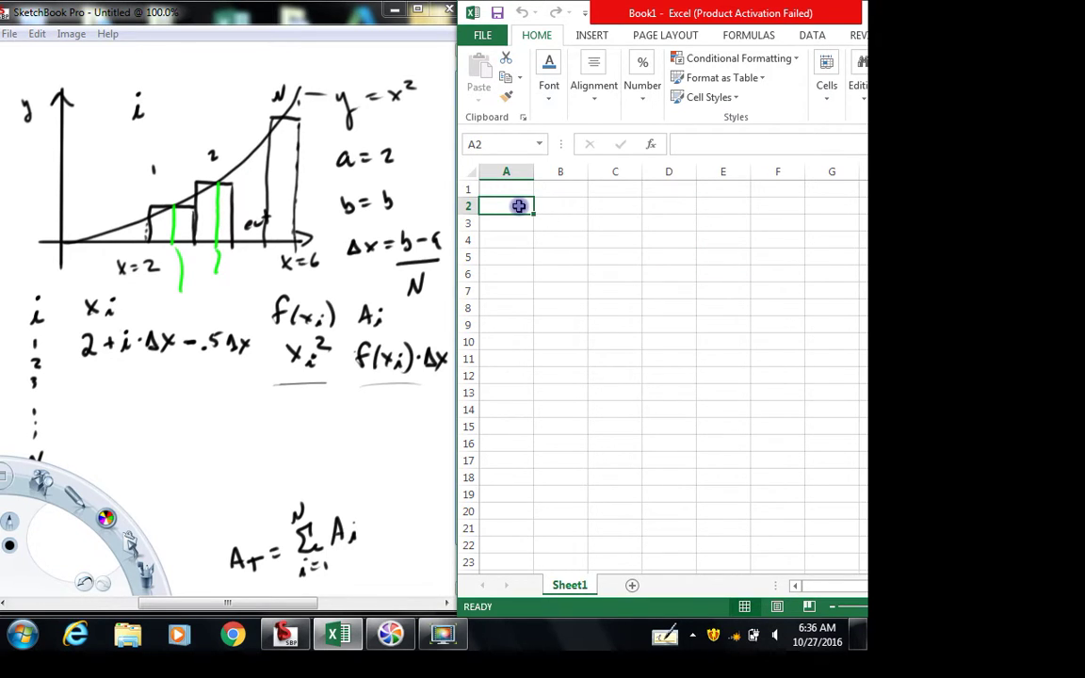
type("a")
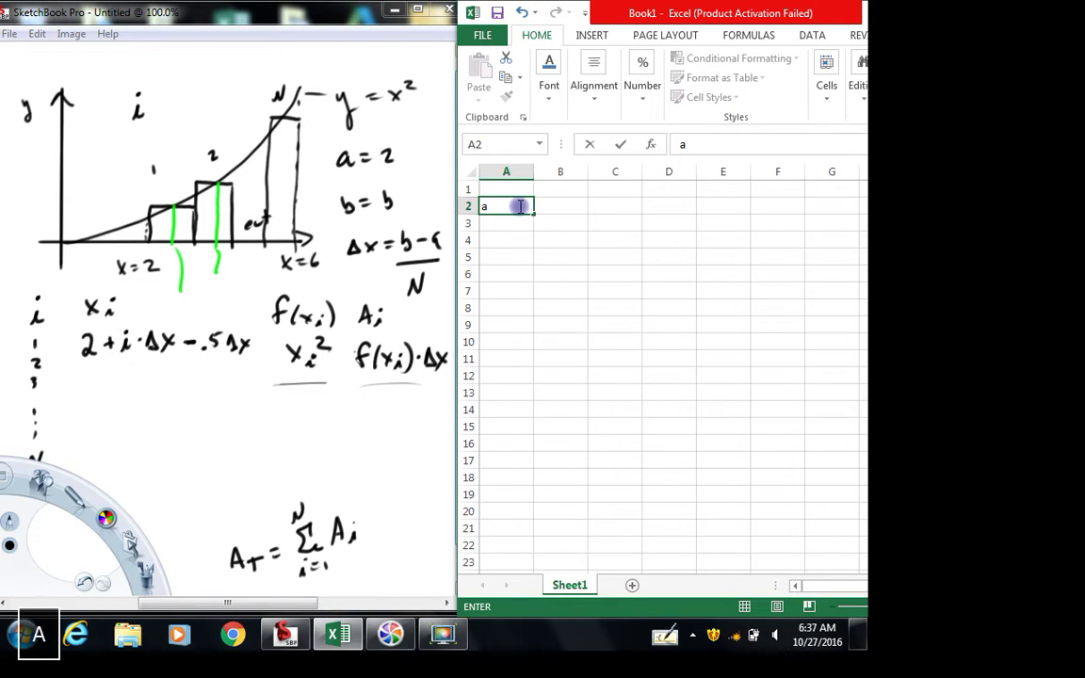
key("Right")
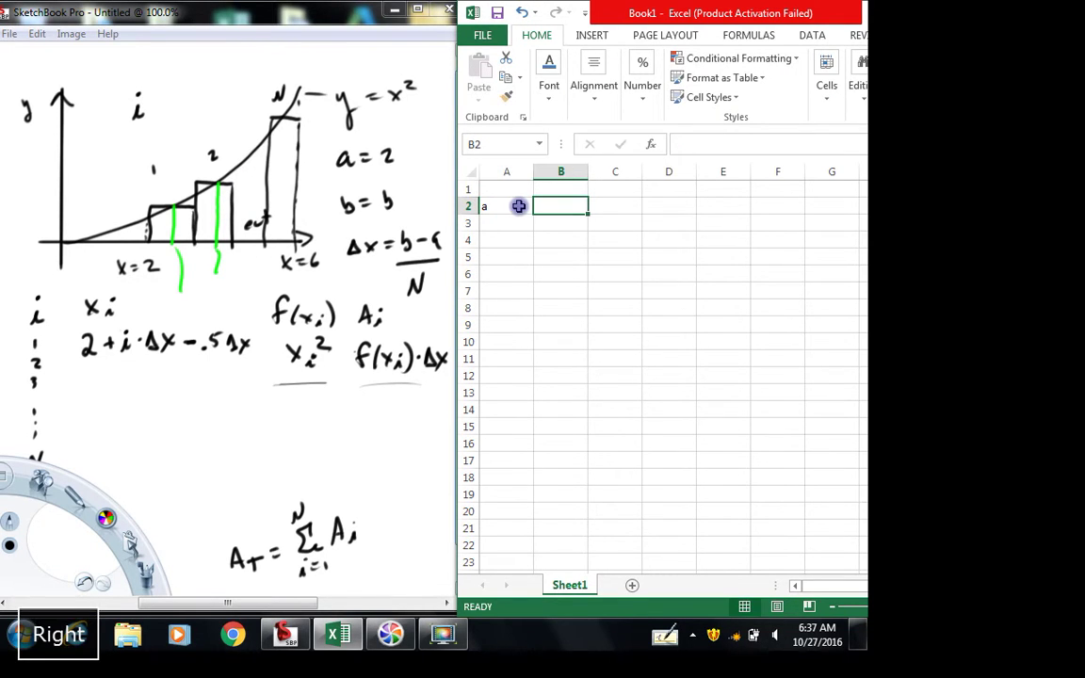
type("2")
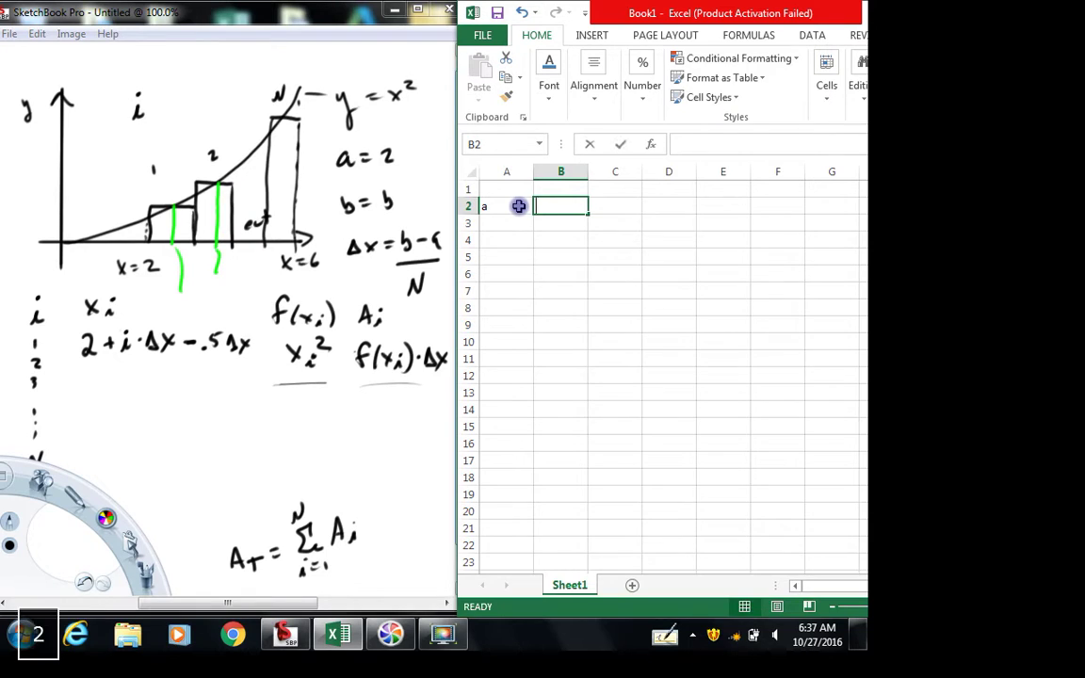
key("Down")
key("Left")
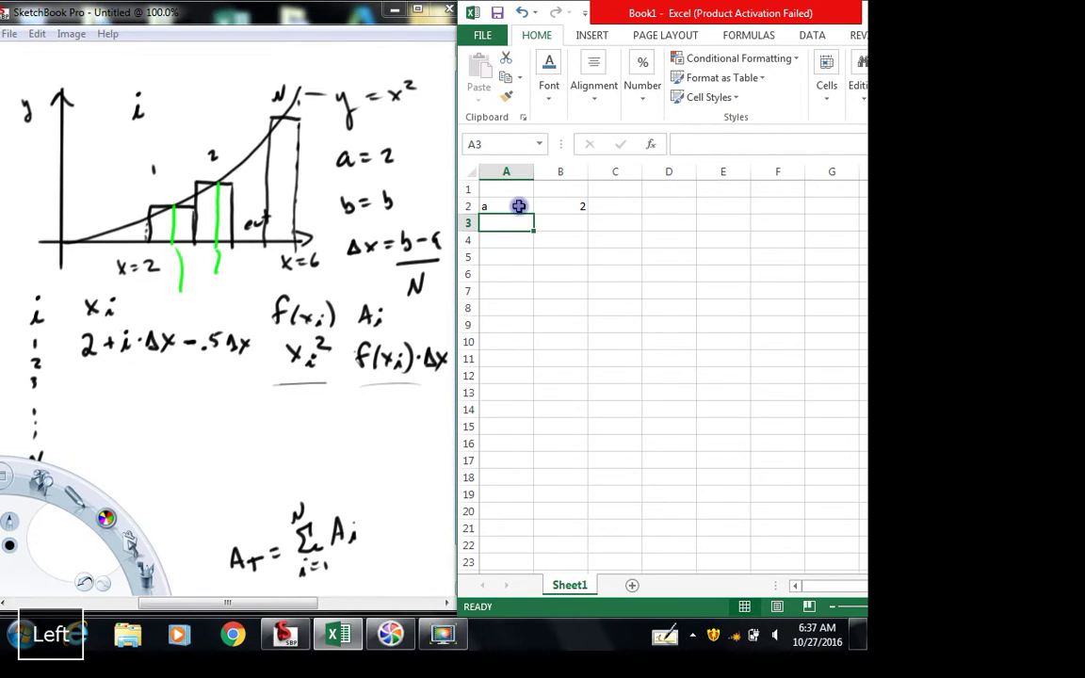
type("b")
key("Right")
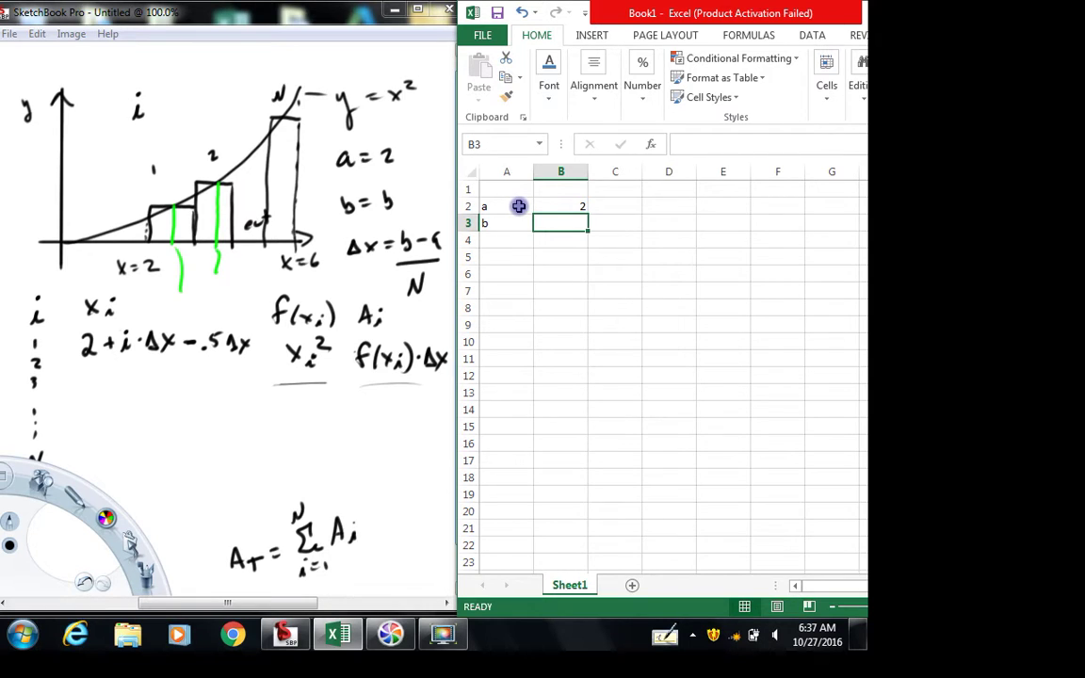
type("6")
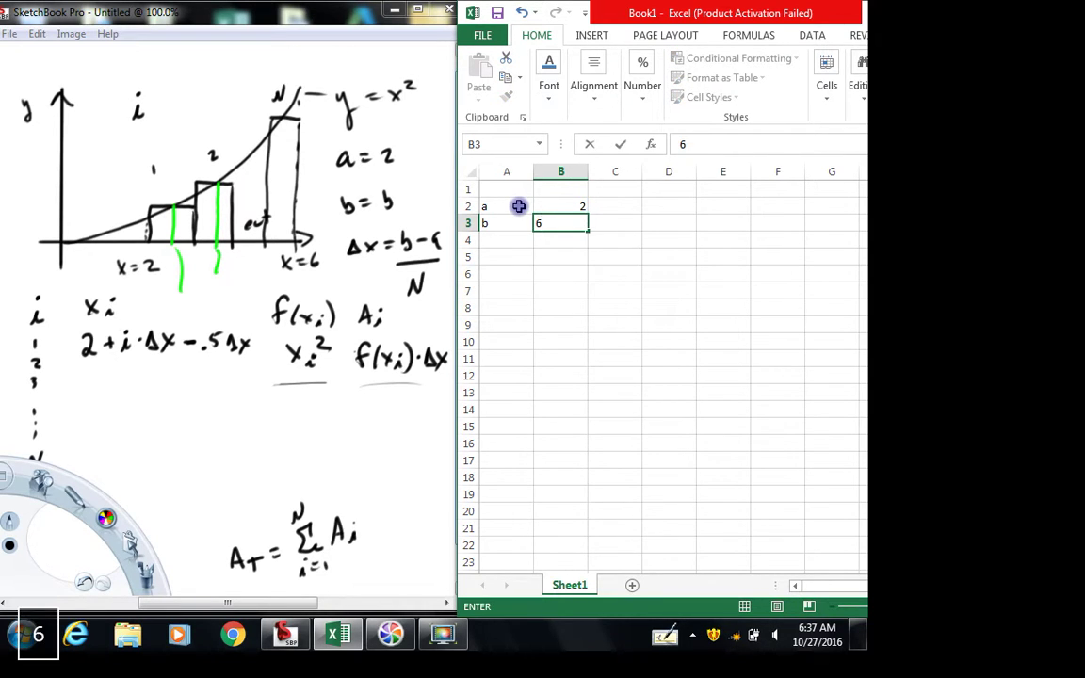
key("Down")
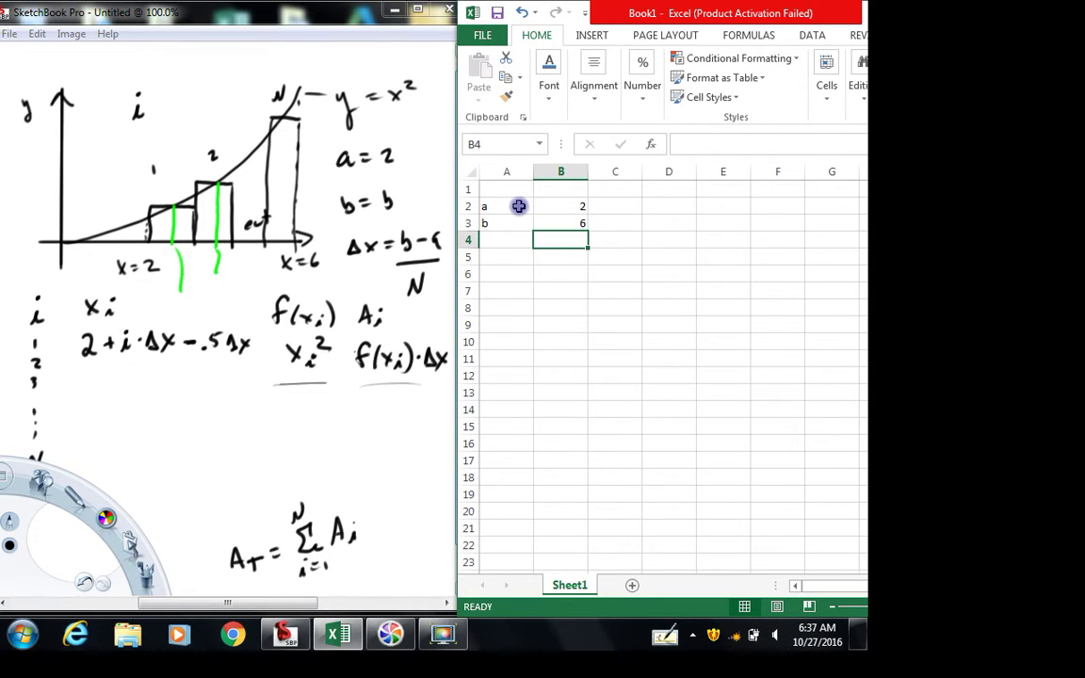
Step: Label cell A4 as N and enter 10 in B4
key("Left")
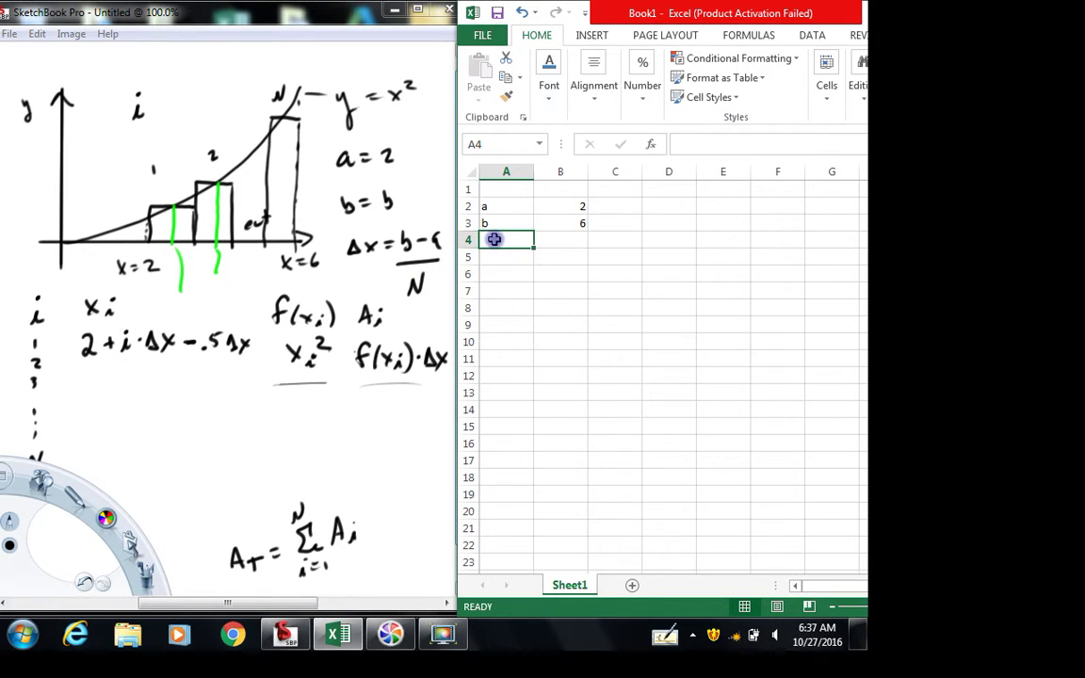
type("N")
key("Right")
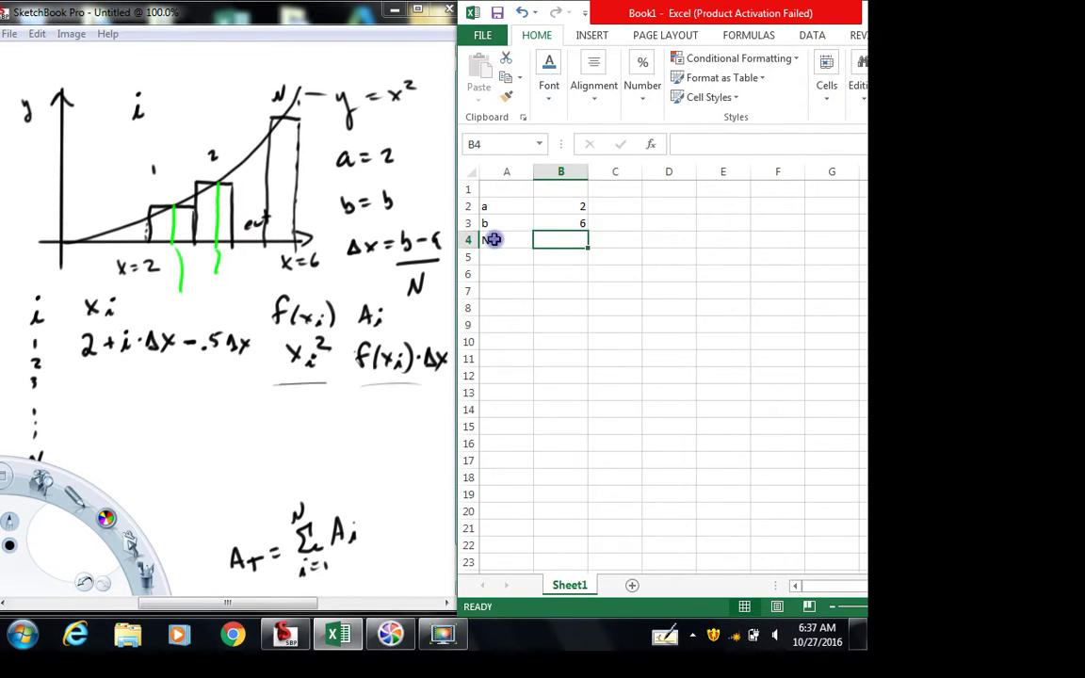
type("10")
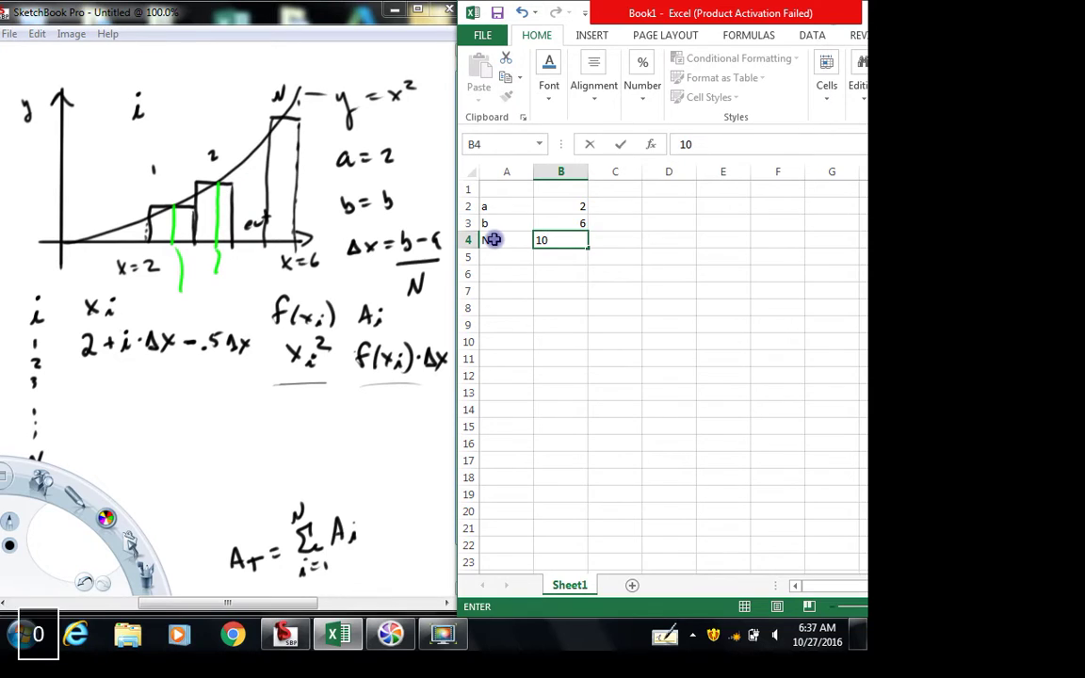
key("Down")
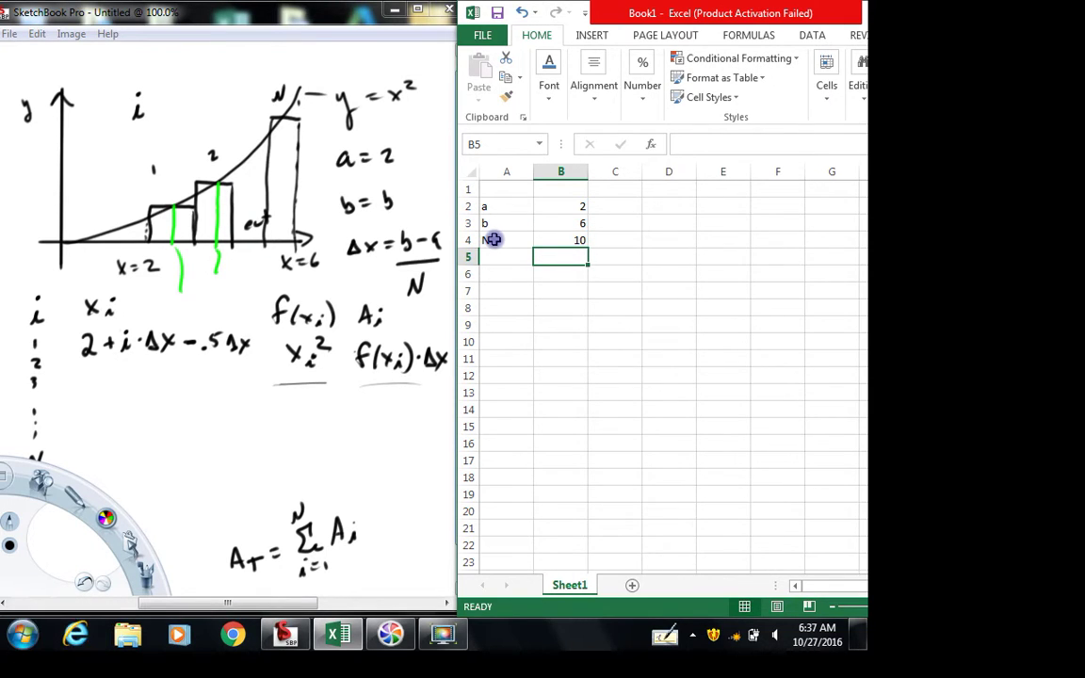
Step: Label cell A5 below N as deltx
key("Left")
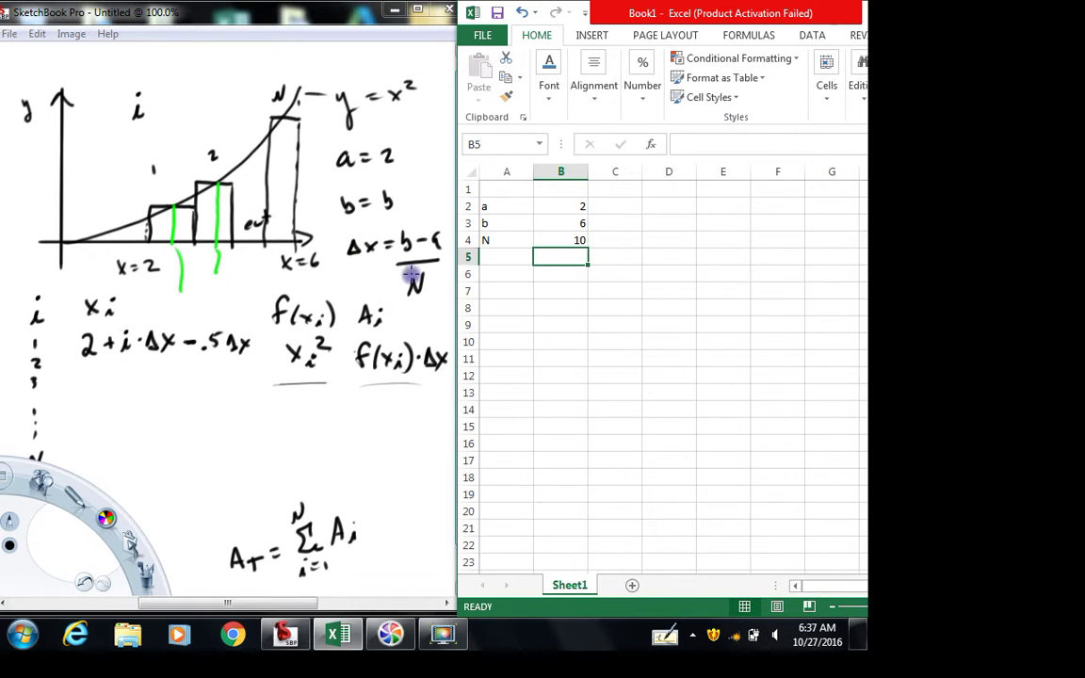
left_click(496, 263)
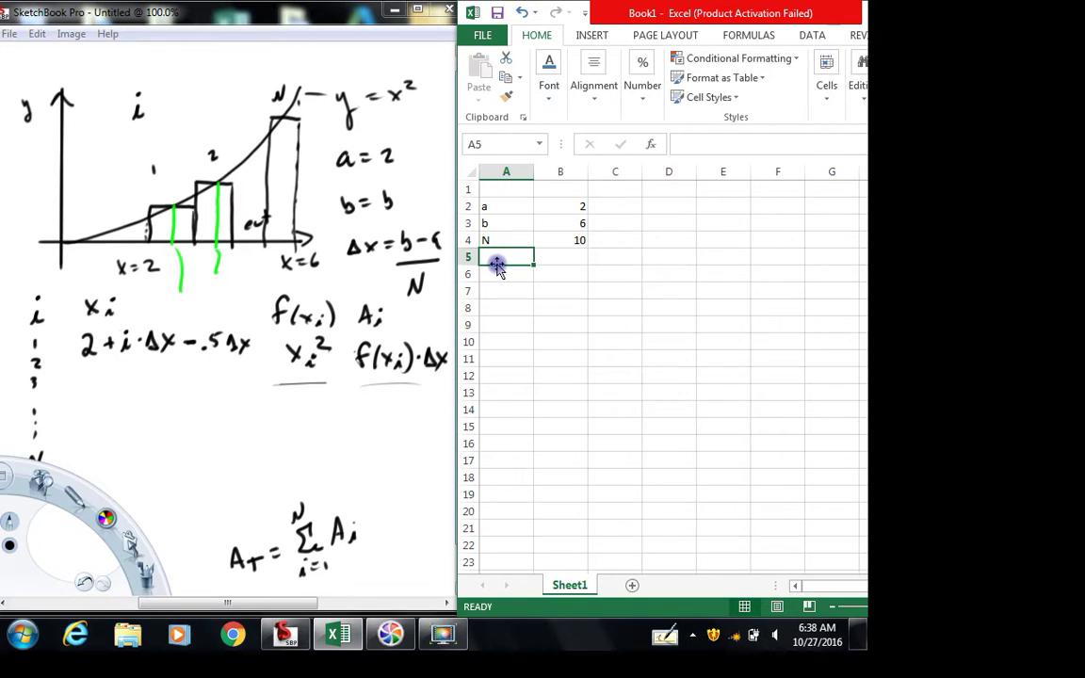
type("del sx")
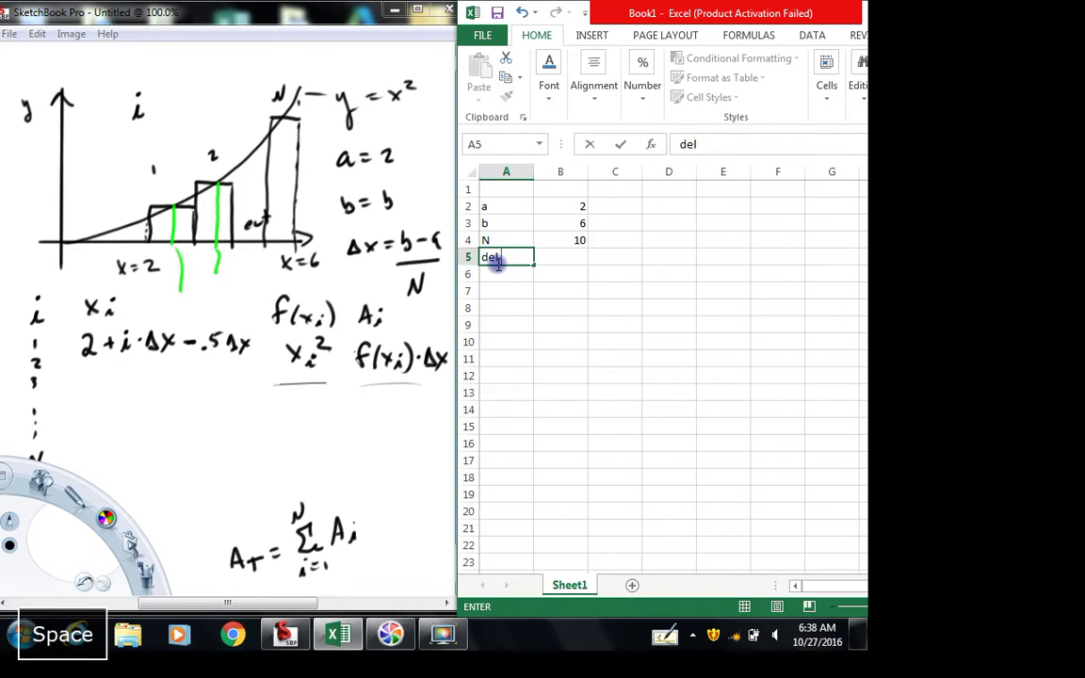
key("BackSpace")
key("BackSpace")
key("BackSpace")
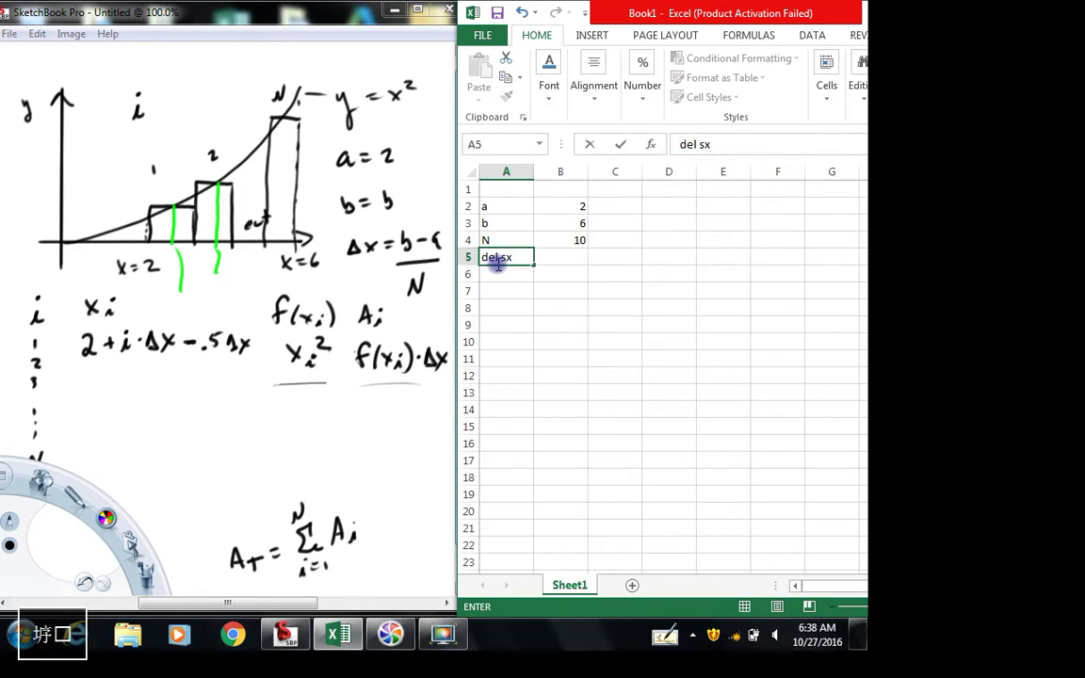
type("r")
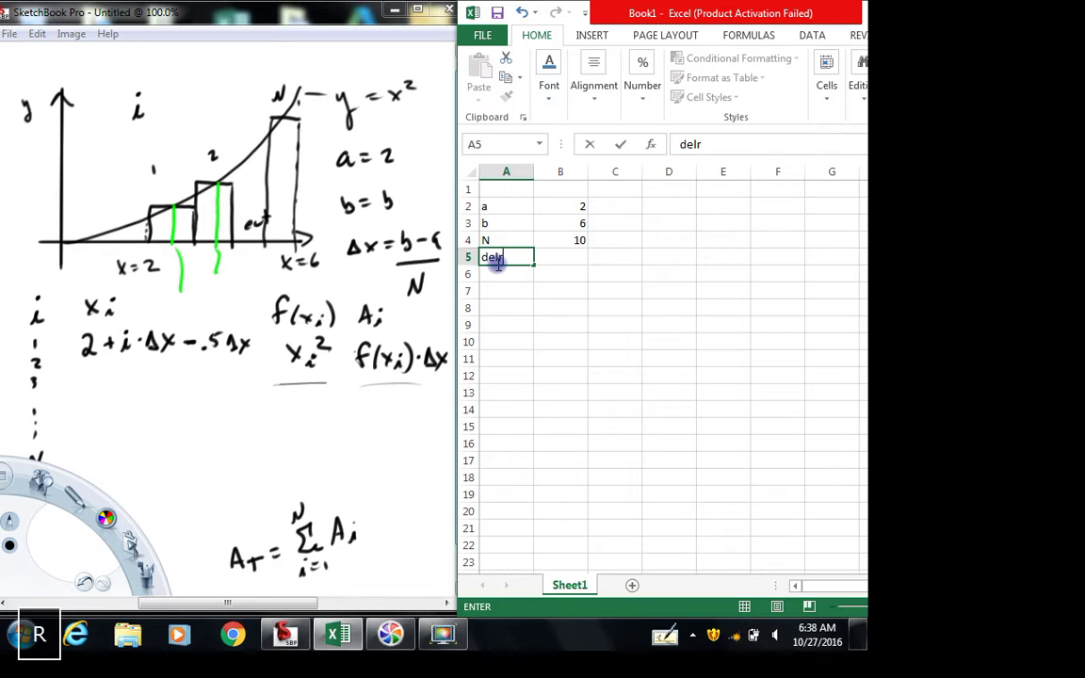
key("BackSpace")
type("t")
key("Right")
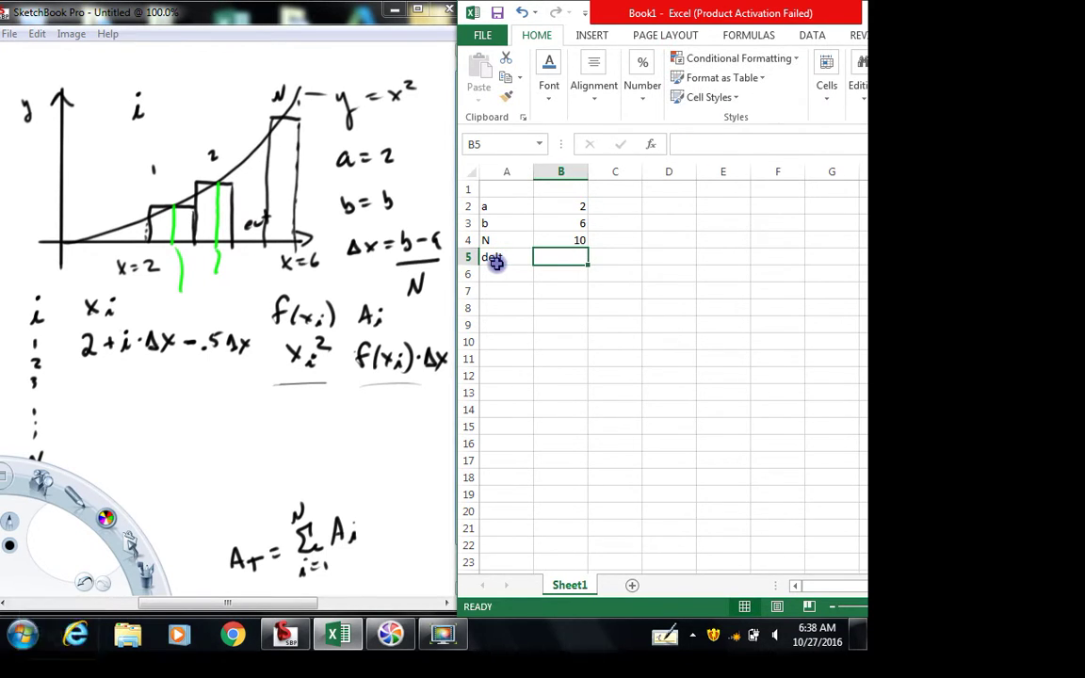
key("Left")
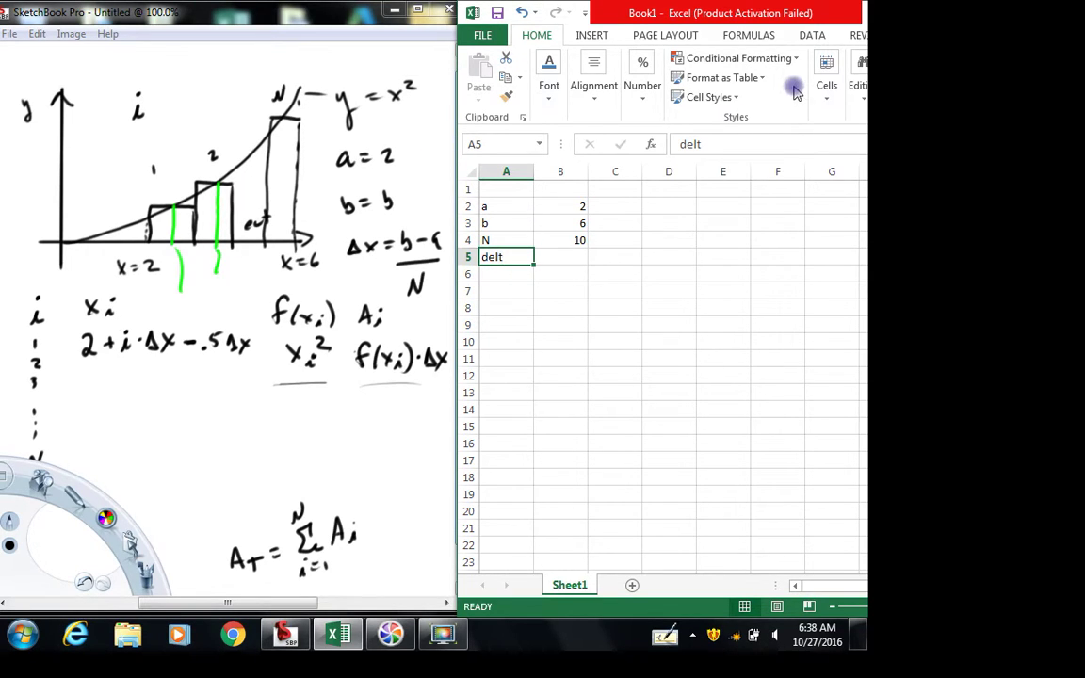
left_click(708, 143)
type("x")
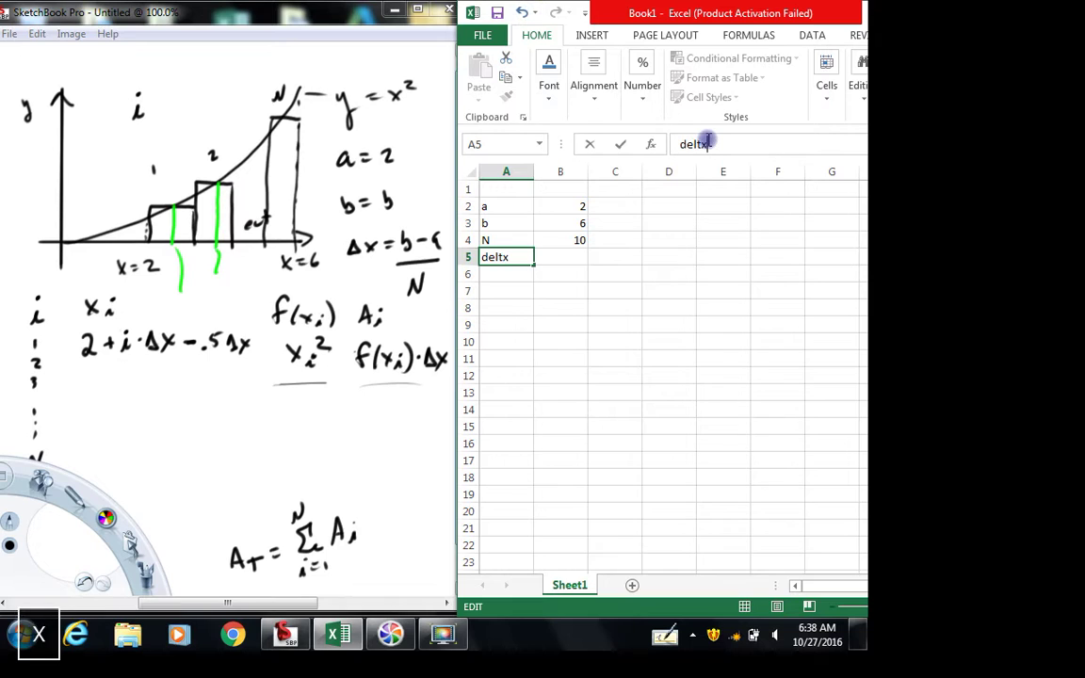
key("Return")
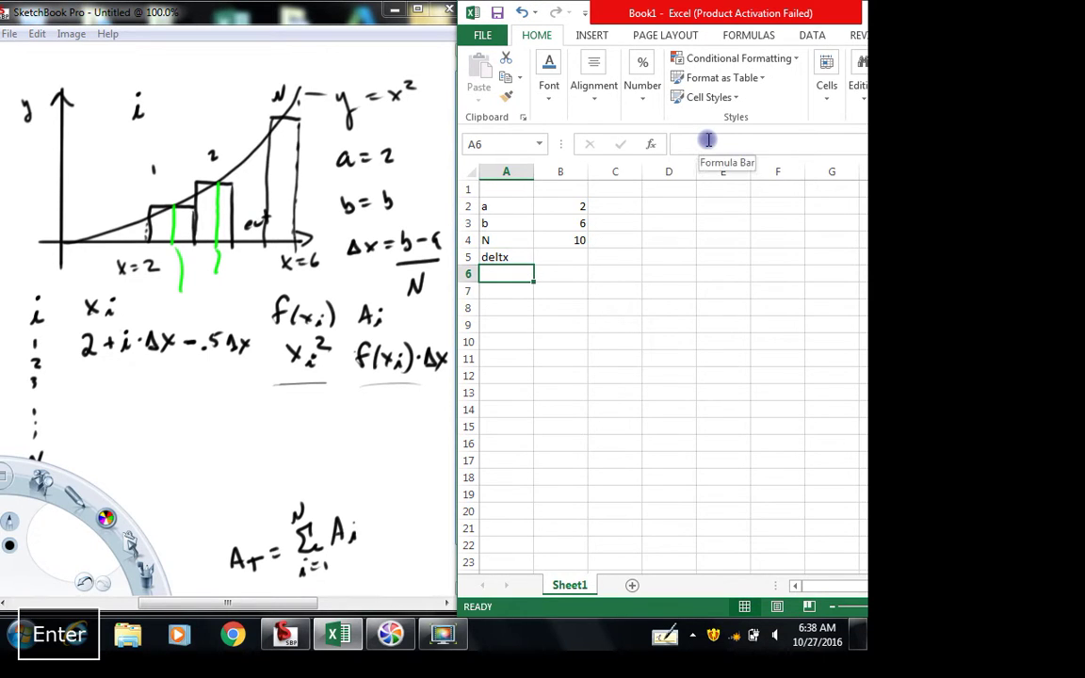
Step: Calculate the interval width in B5 with the formula =(B3-B2)/B4
key("Right")
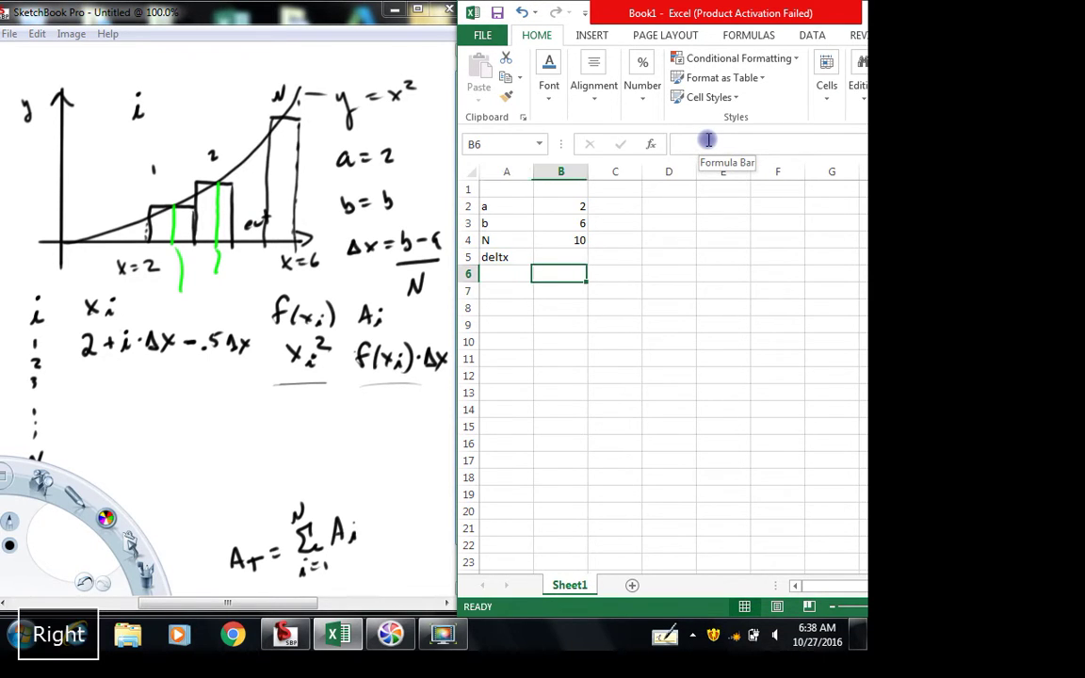
key("Up")
type("=")
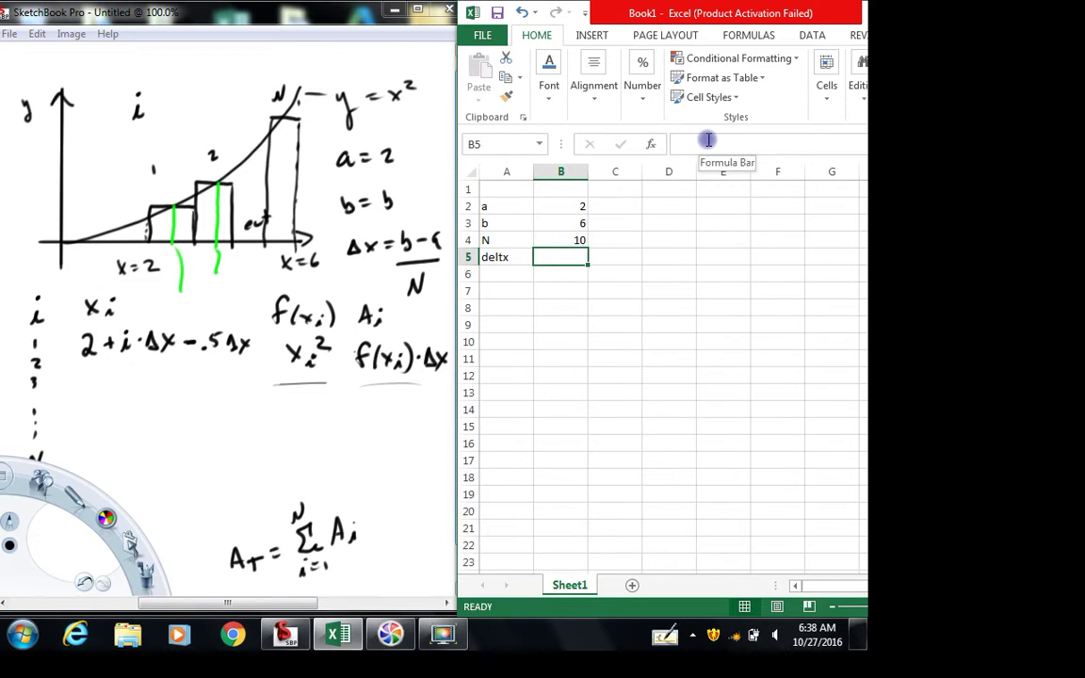
type("=")
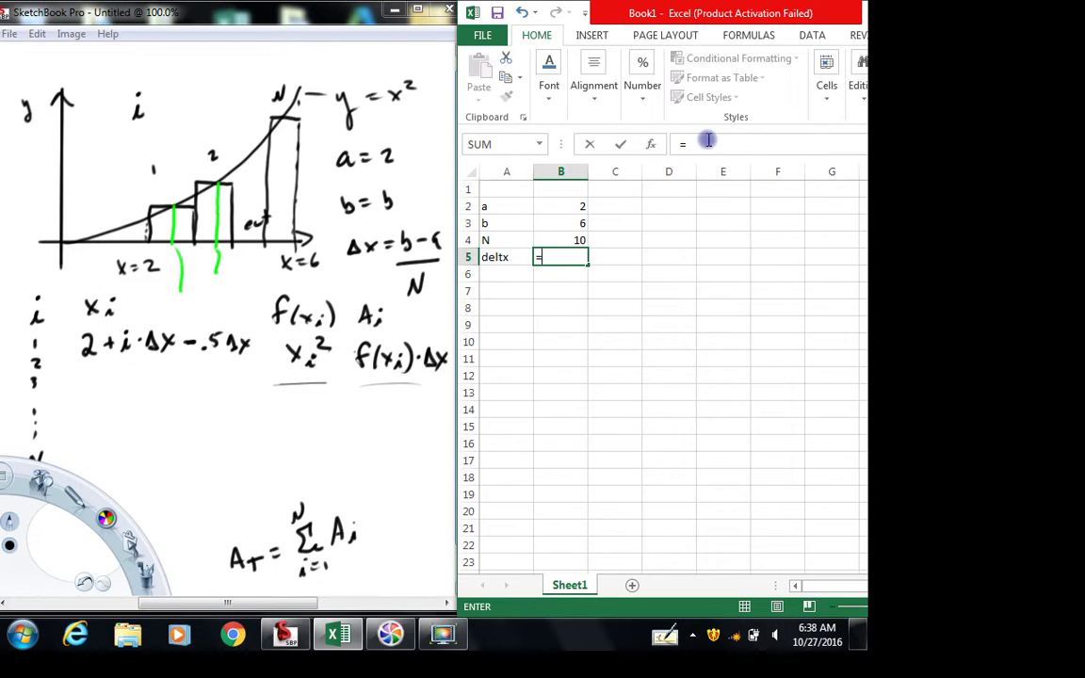
type("(")
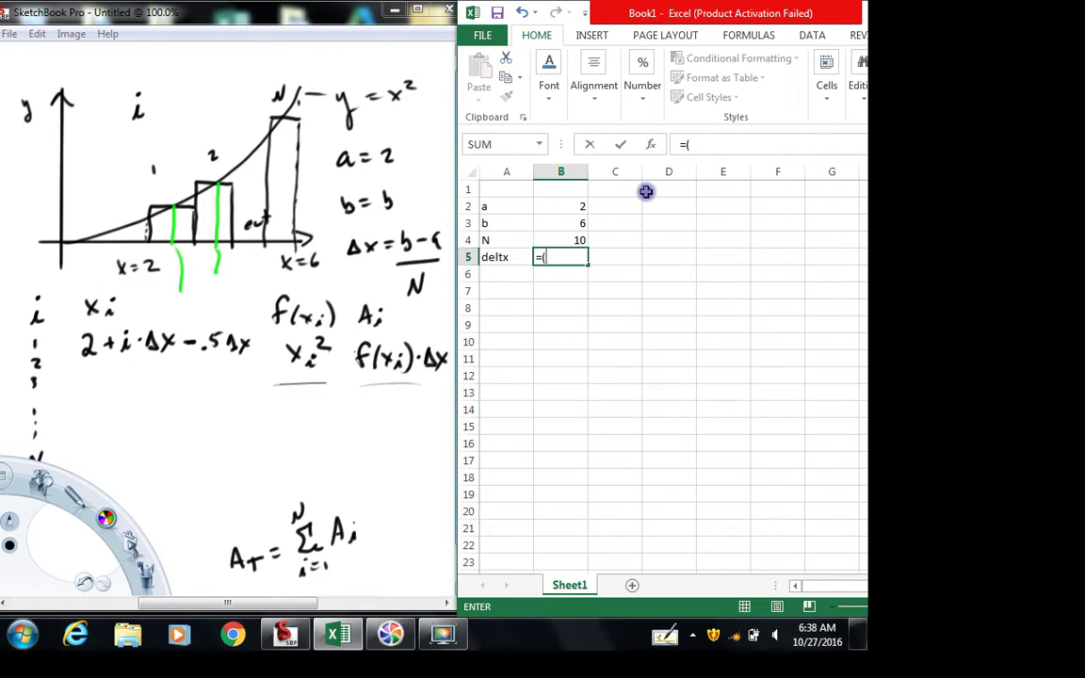
left_click(571, 223)
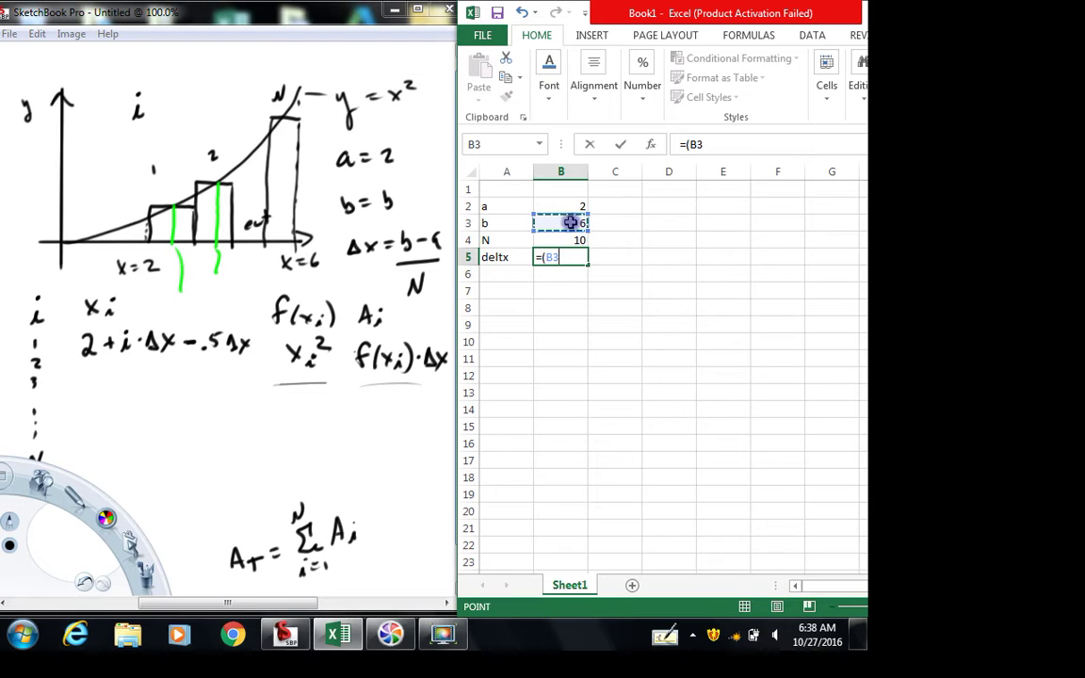
type("-")
left_click(571, 206)
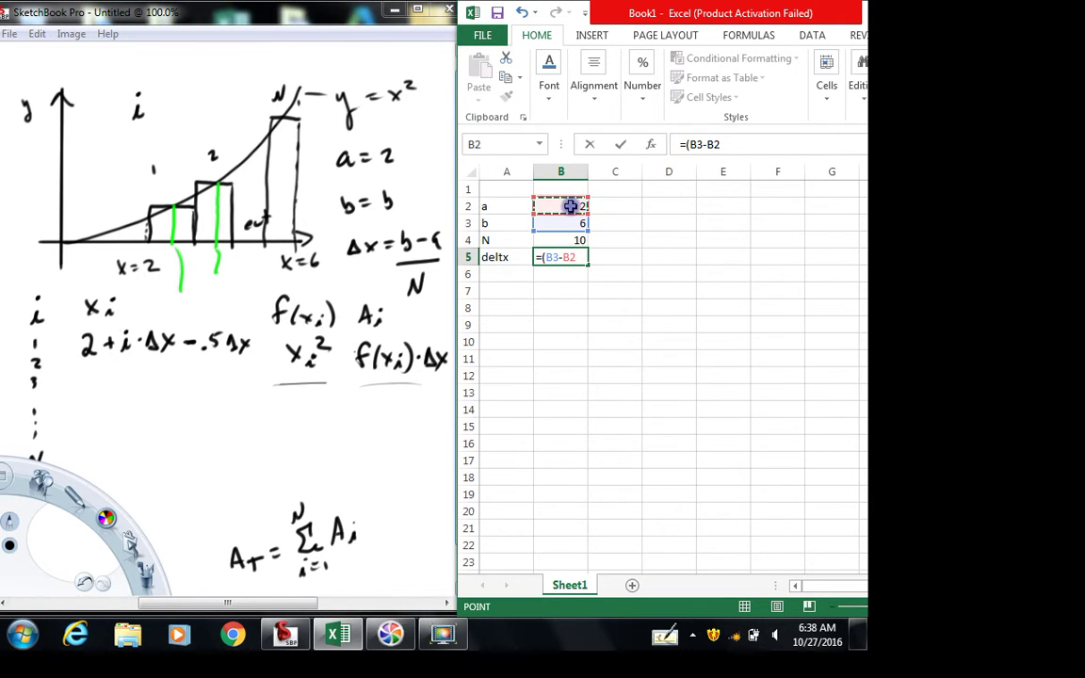
type(")/")
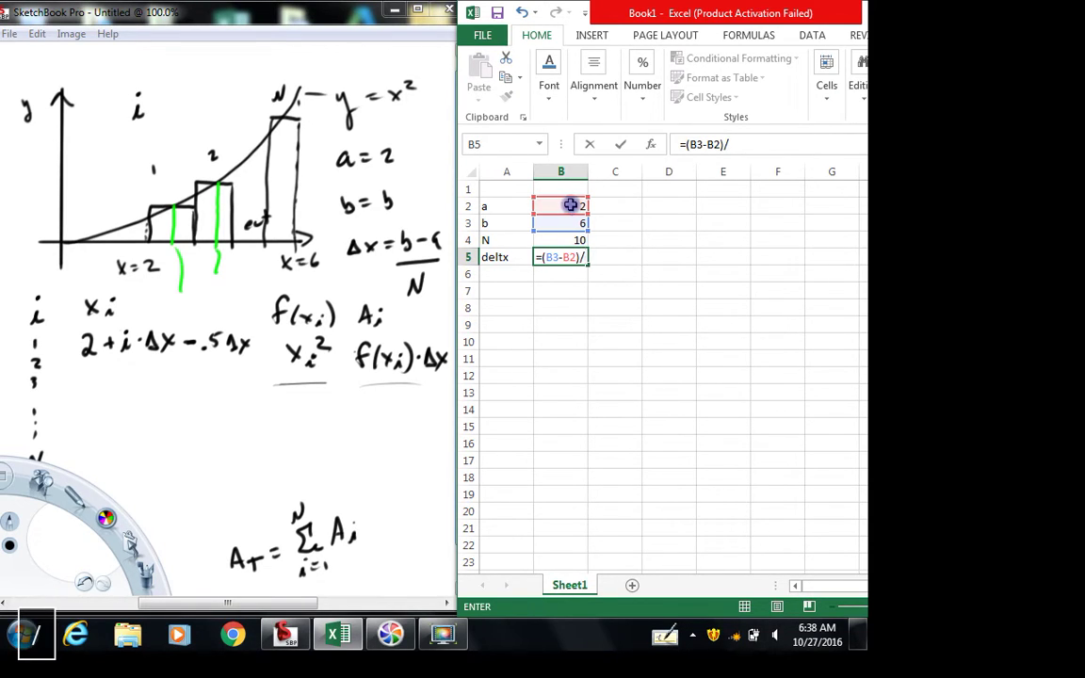
left_click(565, 240)
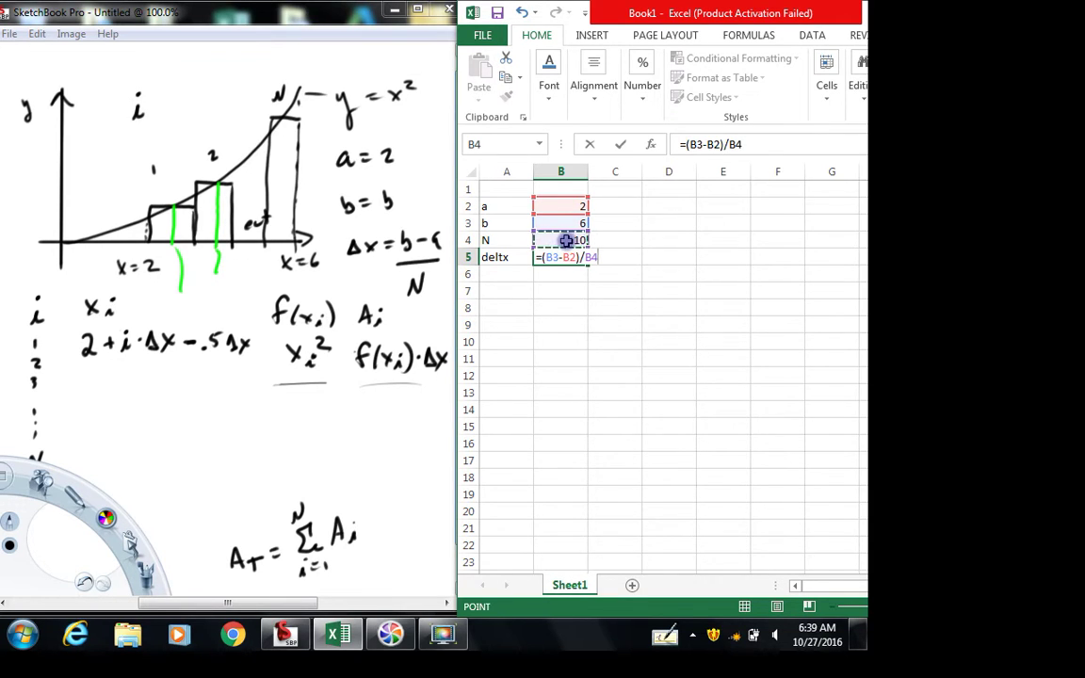
key("Return")
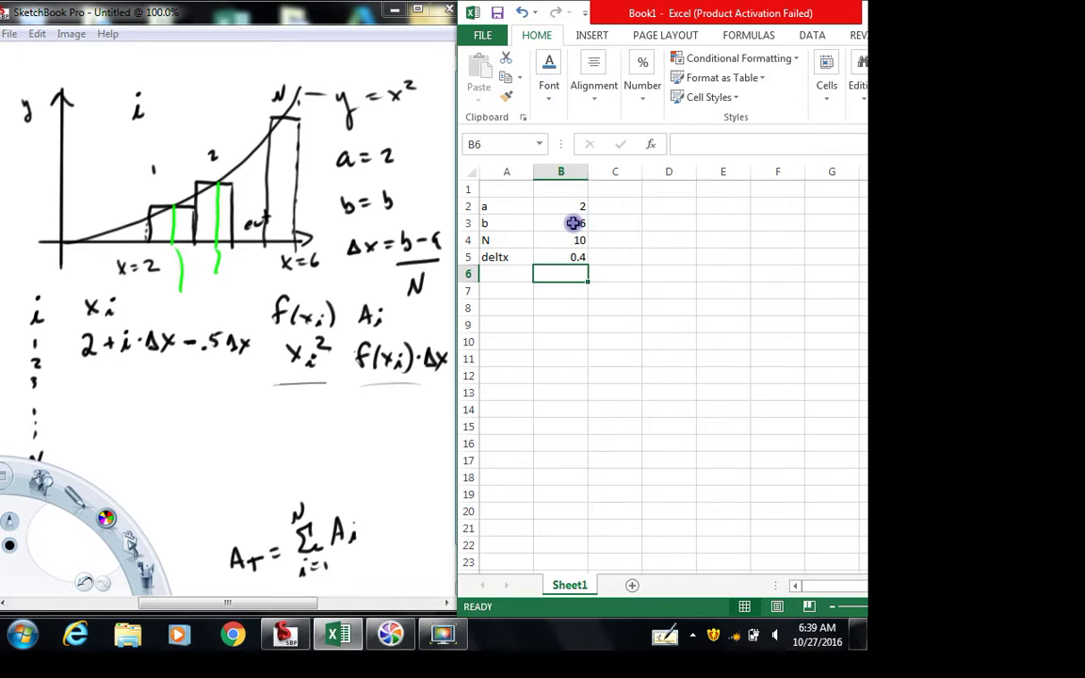
Step: Test the deltx formula by setting b in B3 to 9 and back to 6
left_click(574, 222)
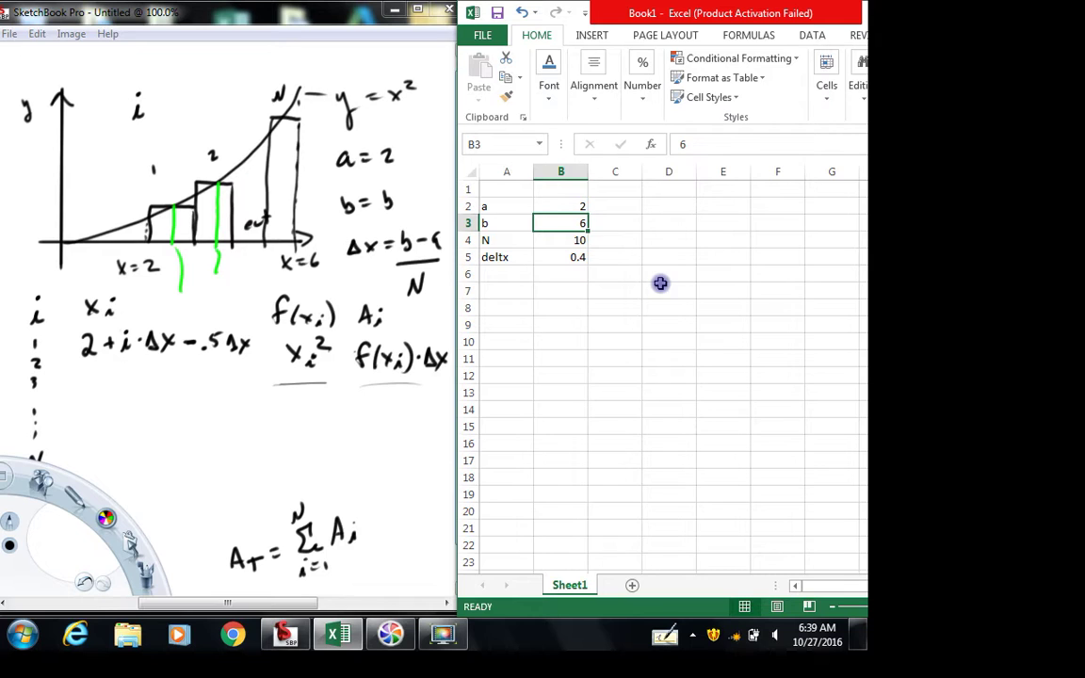
type("9")
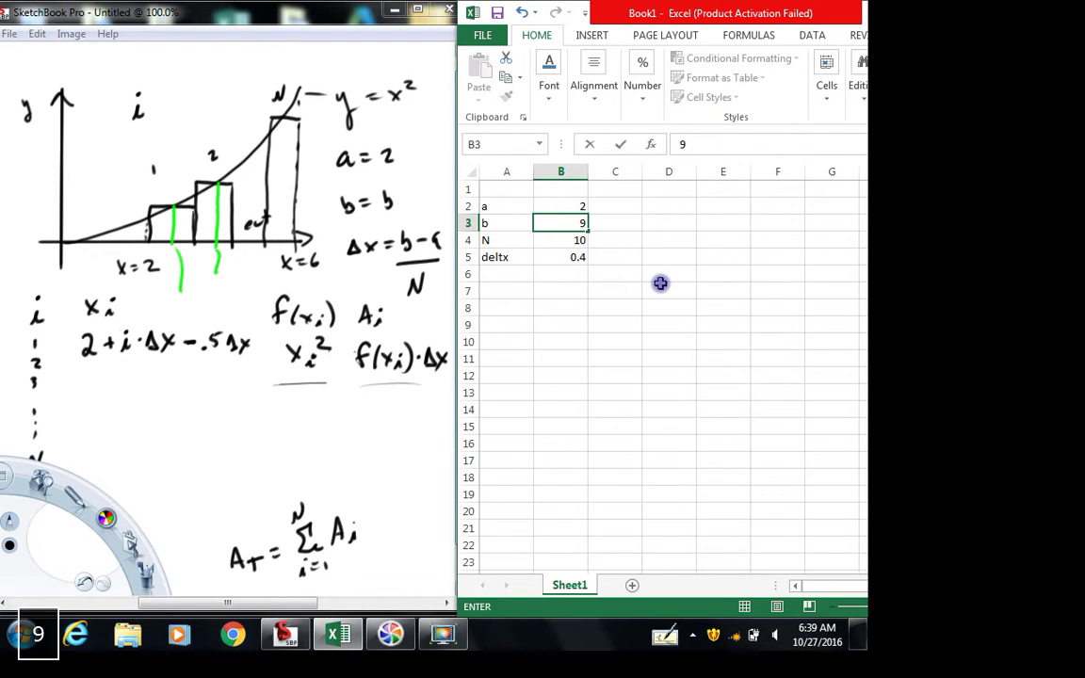
key("Return")
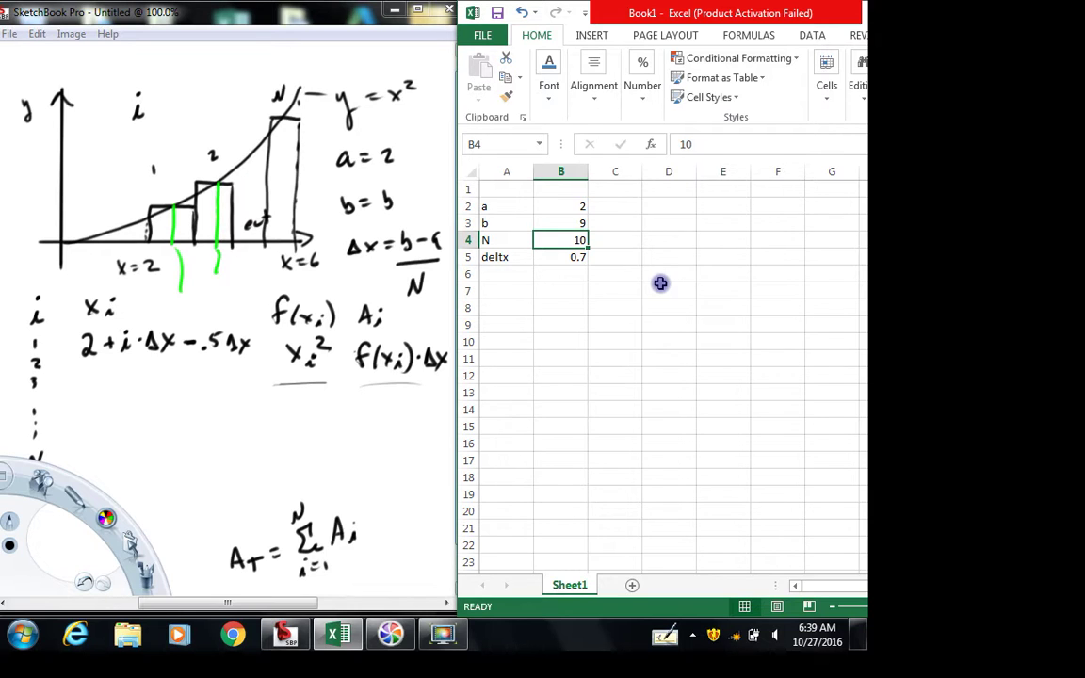
left_click(578, 223)
type("6")
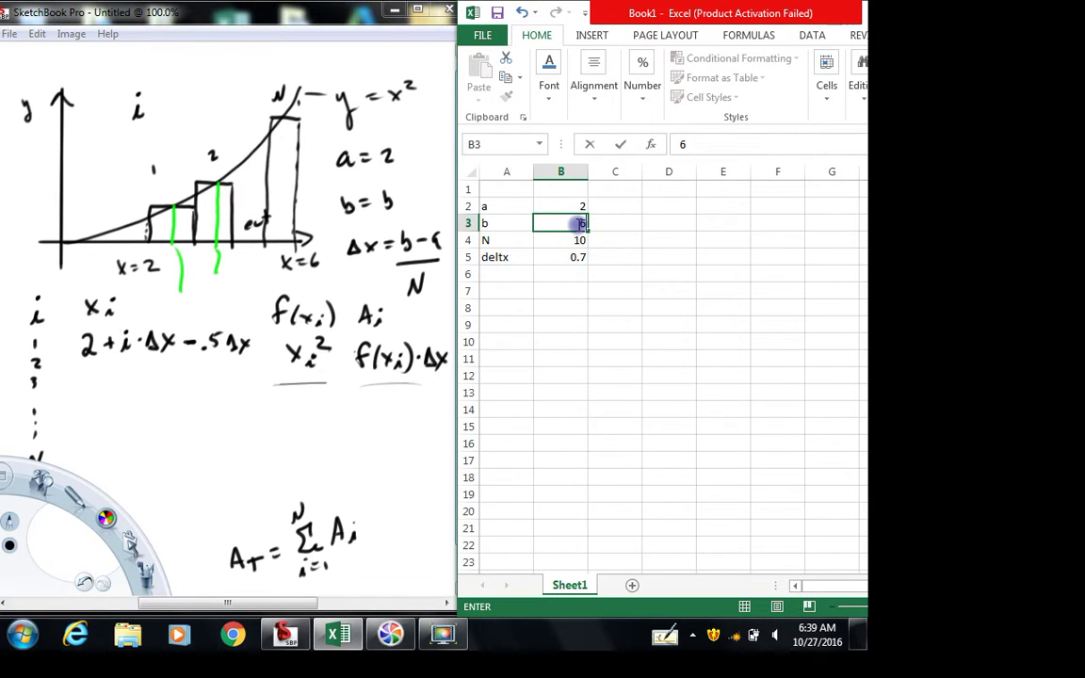
key("Down")
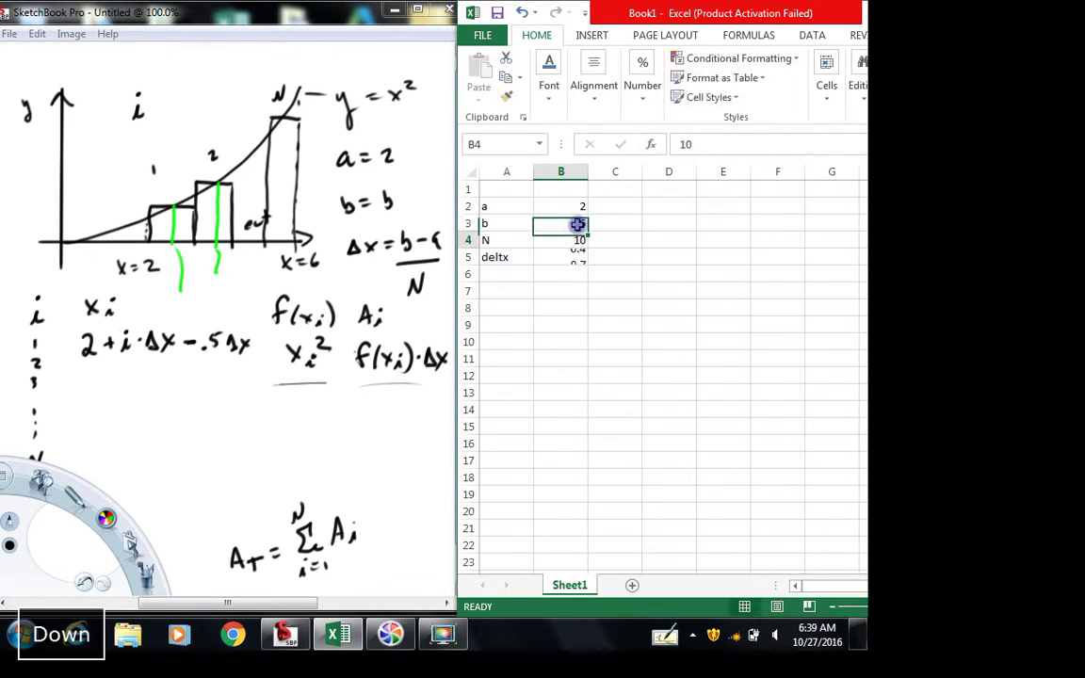
Step: Label cell A9 as i to head the index column below the parameters
key("Down")
key("Down")
key("Down")
key("Down")
key("Down")
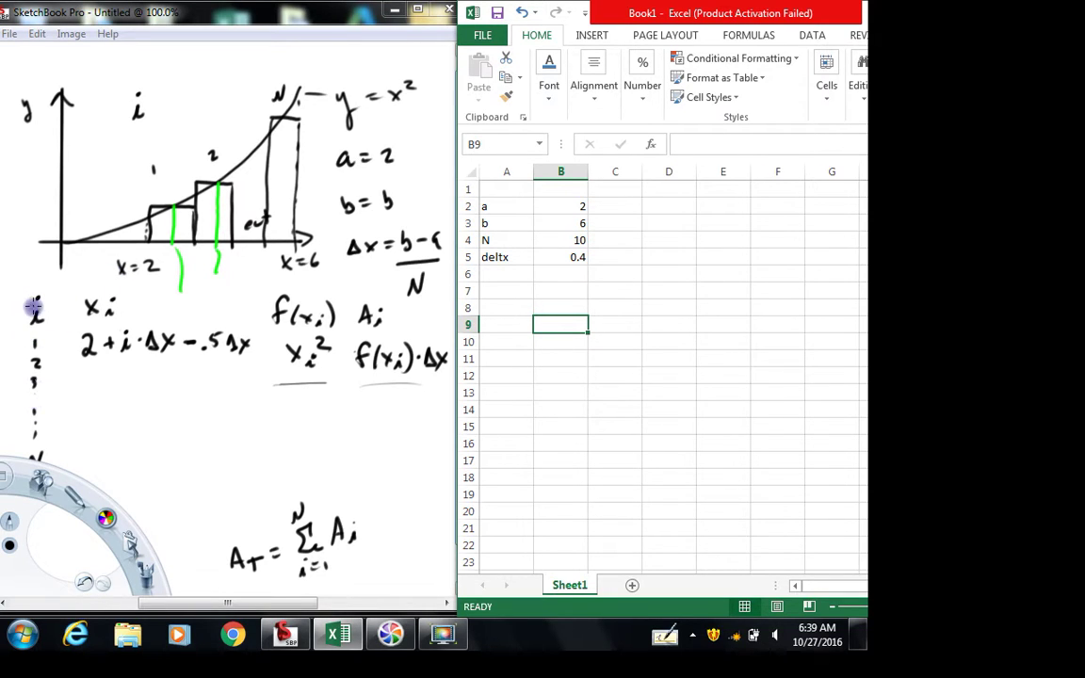
left_click(513, 327)
type("i")
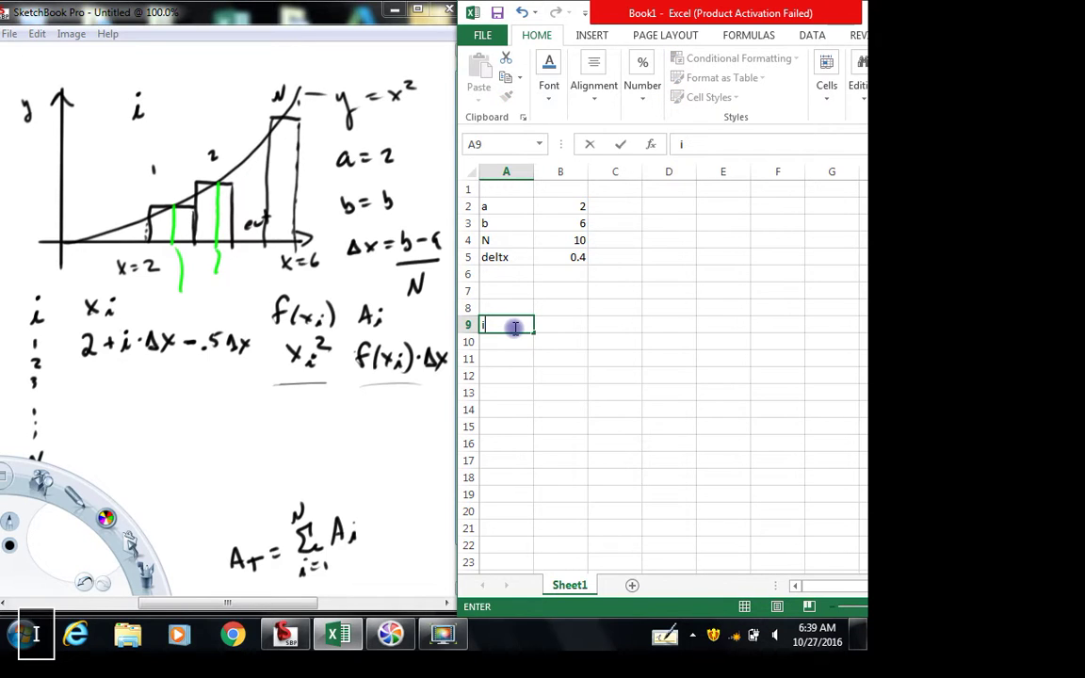
key("Down")
Step: Enter 1, 2 and 3 in A10:A12 and extend the series down to 10 in A19
type("1")
key("Down")
type("2")
key("Down")
type("3")
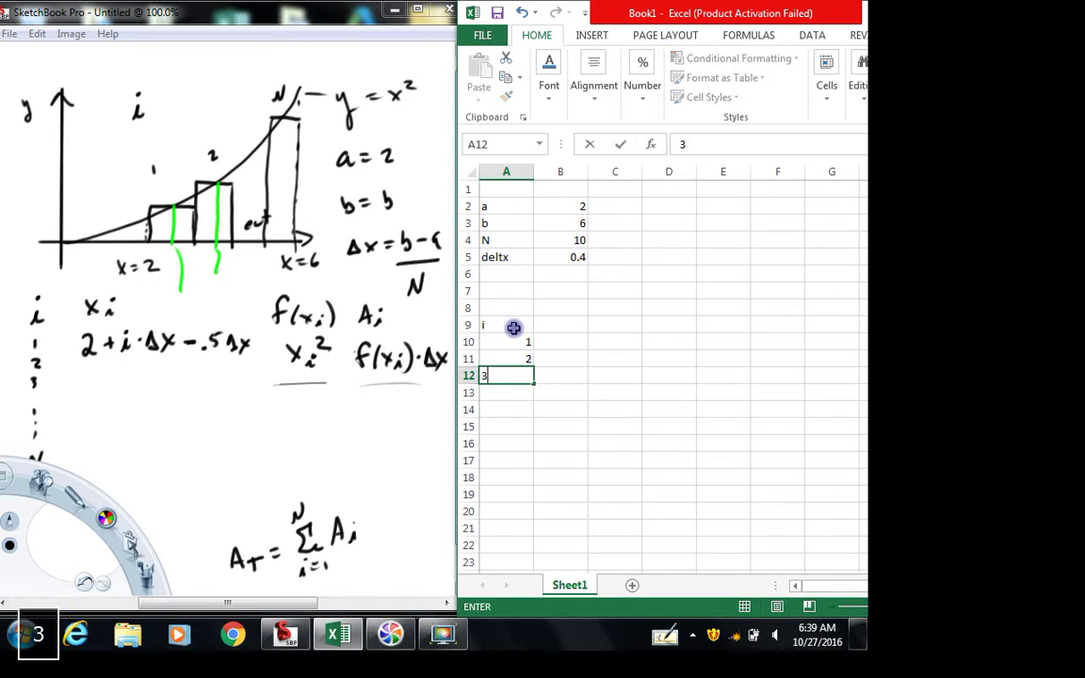
key("Down")
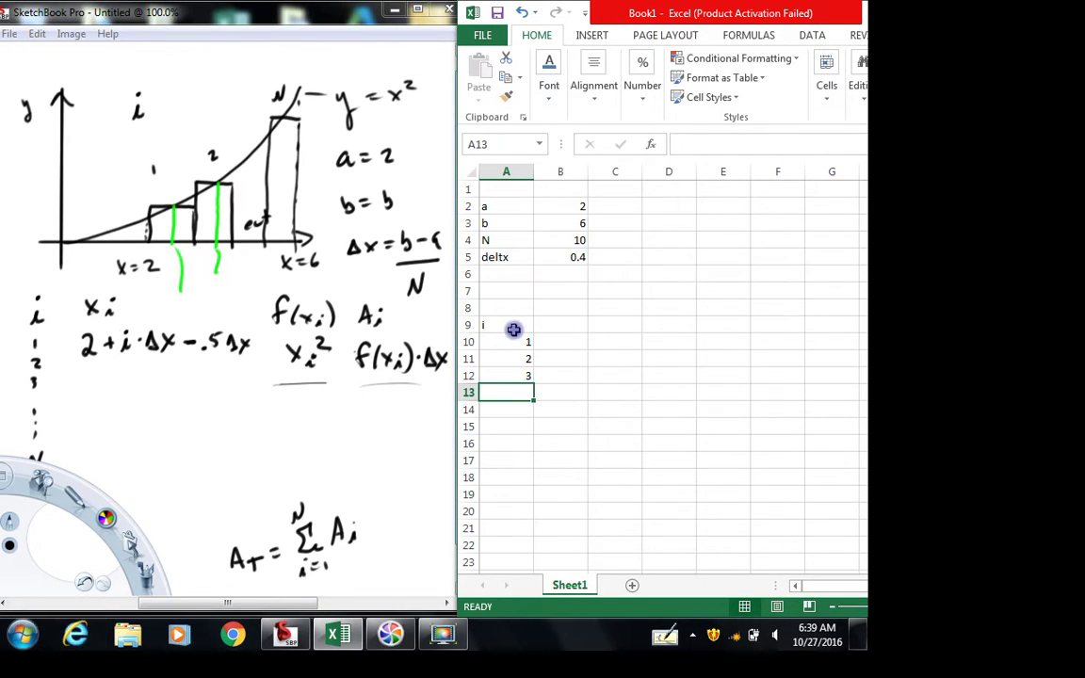
left_click(513, 340)
left_click_drag(513, 340, 511, 368)
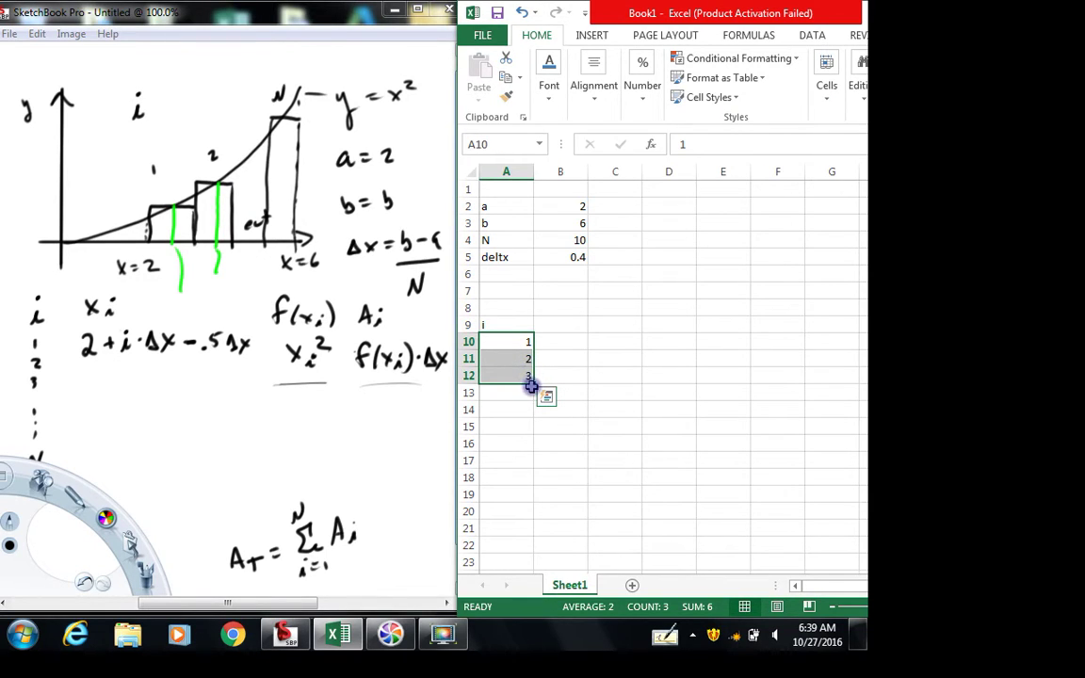
left_click_drag(532, 384, 527, 498)
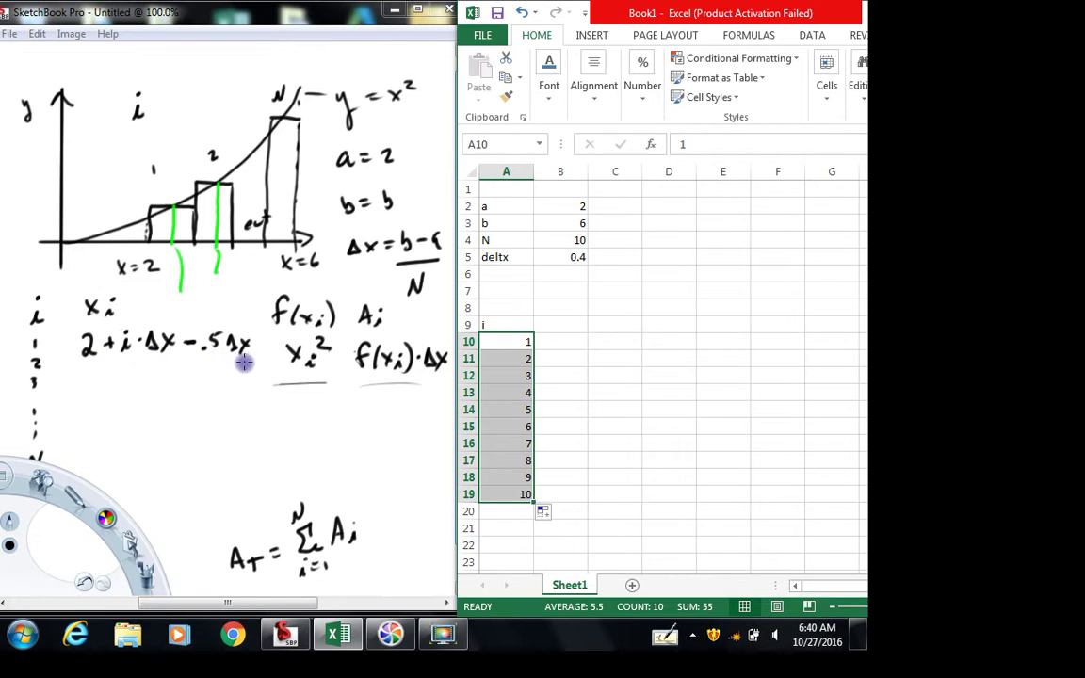
Step: Label cell B9 as Xi to head the midpoint column
left_click(562, 325)
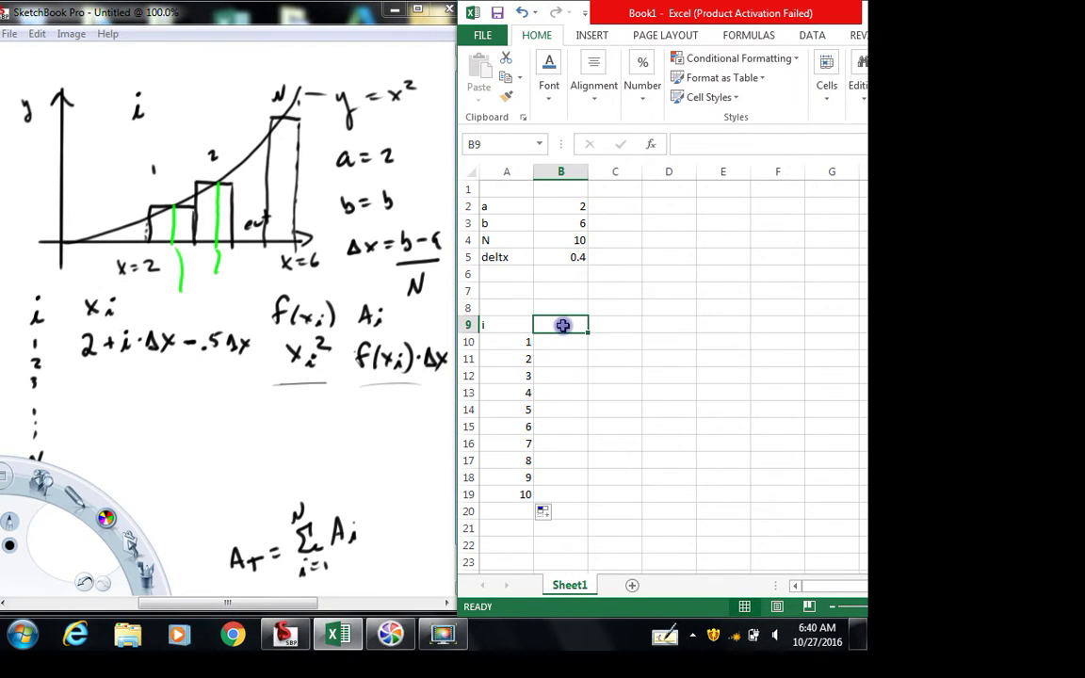
type("Xi")
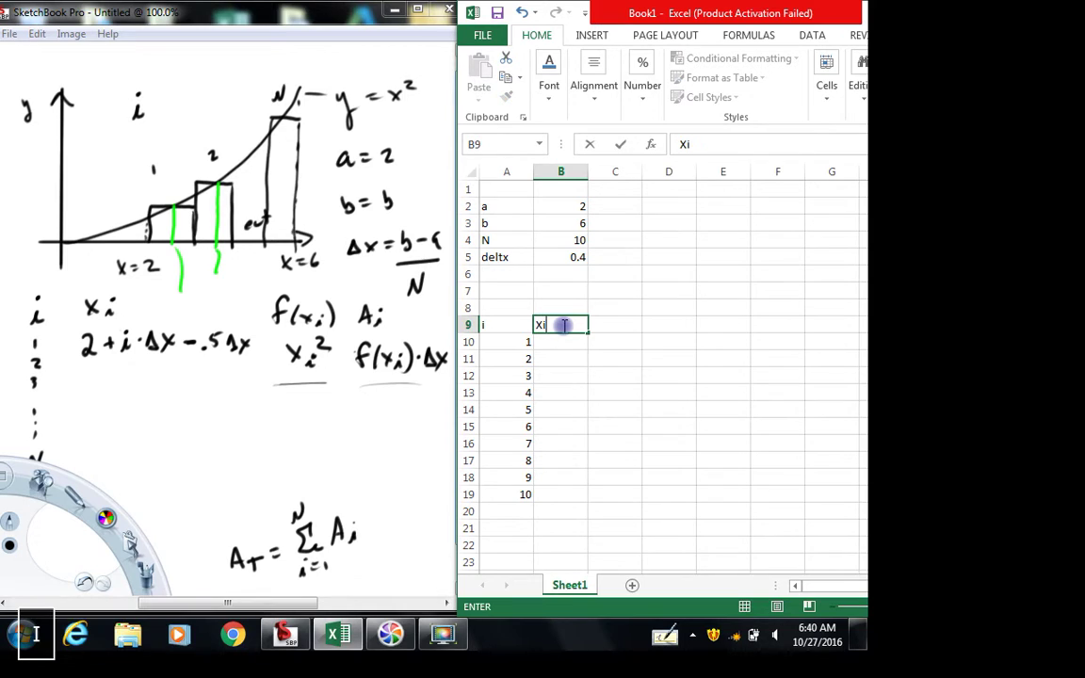
key("Down")
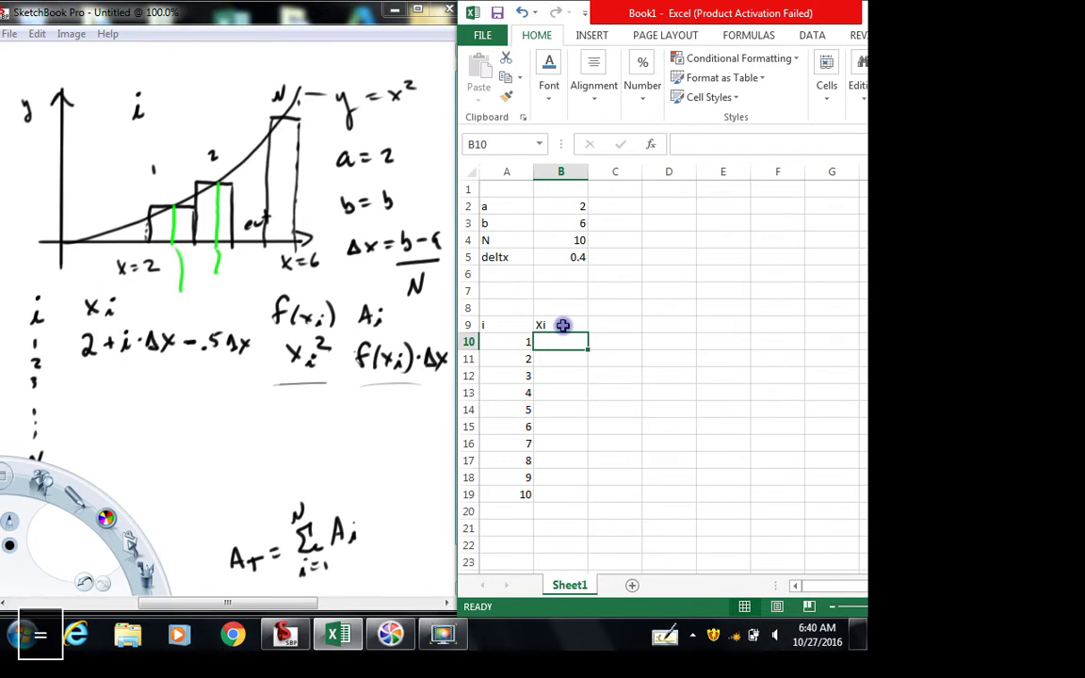
Step: Calculate the first midpoint in B10 with the formula =B2+A10*B5-.5*B5
type("=")
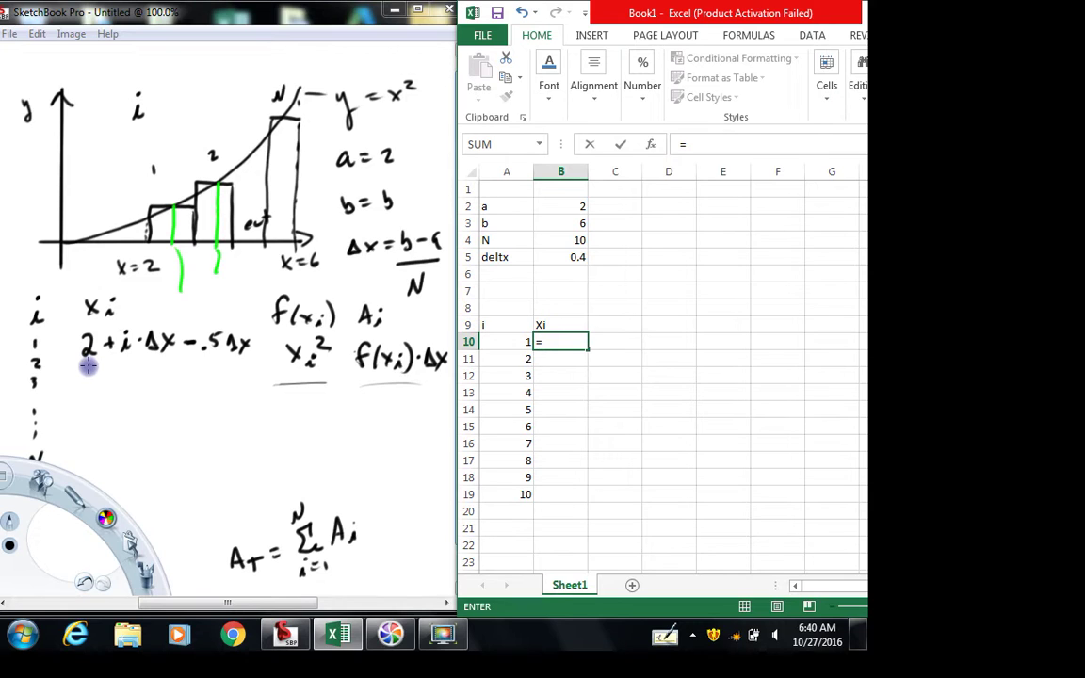
left_click(568, 205)
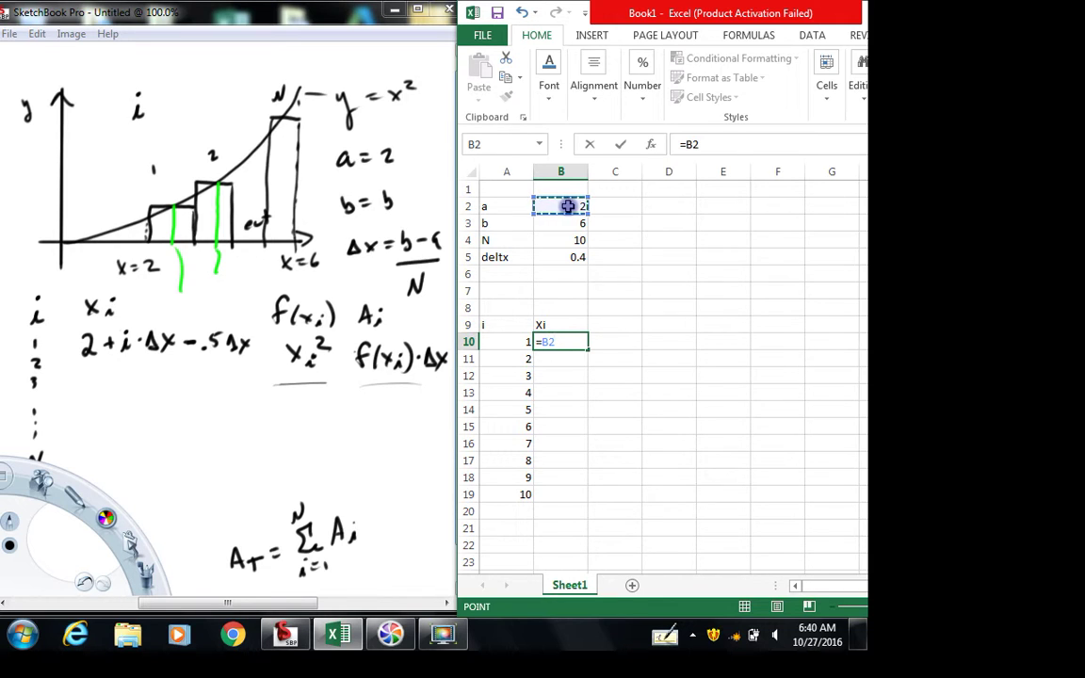
type("+")
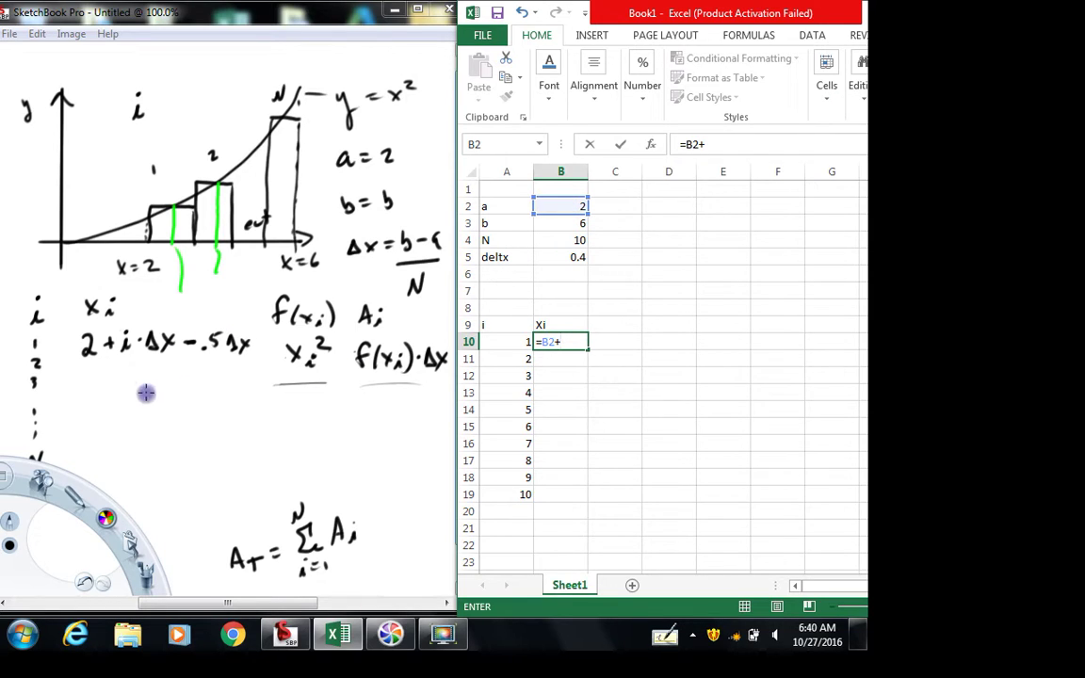
left_click(509, 342)
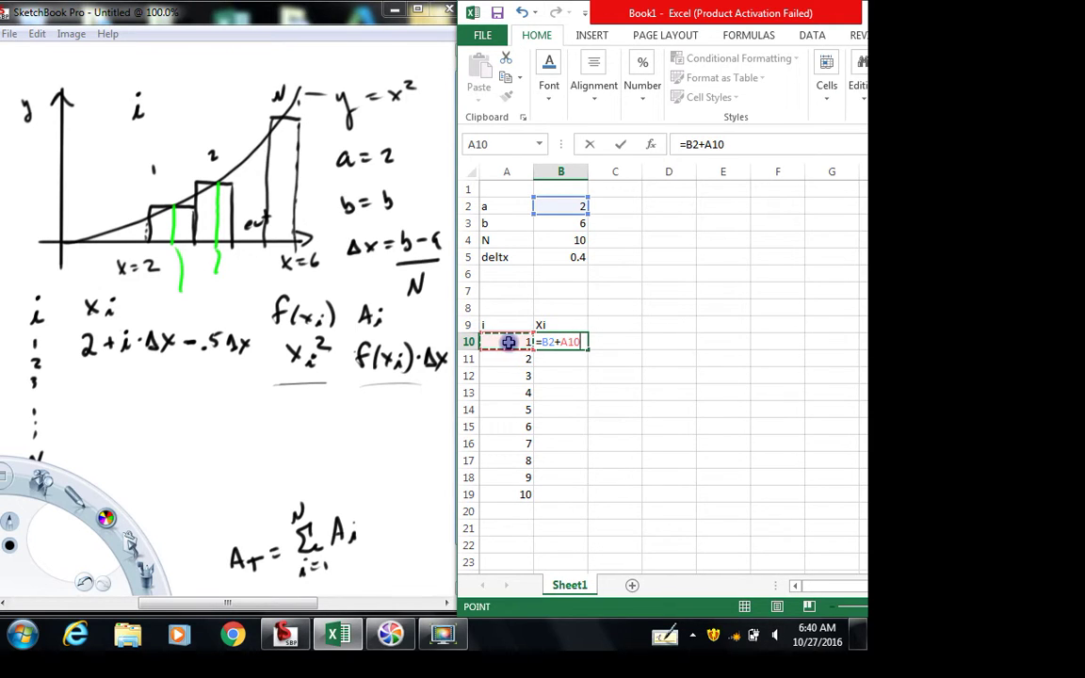
type("*")
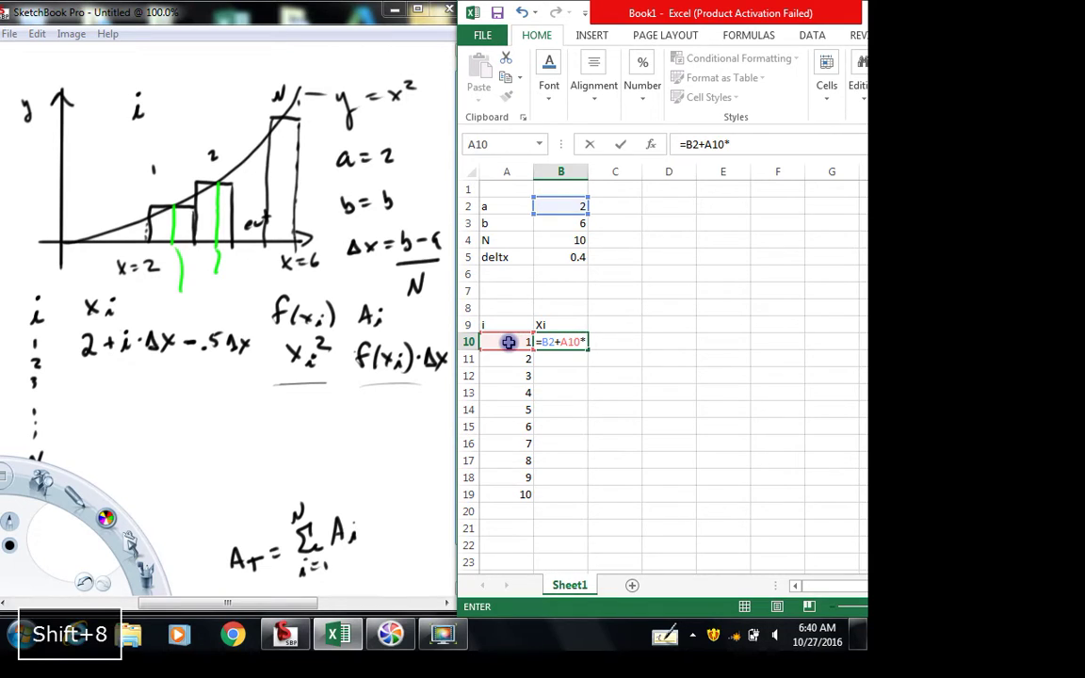
left_click(571, 256)
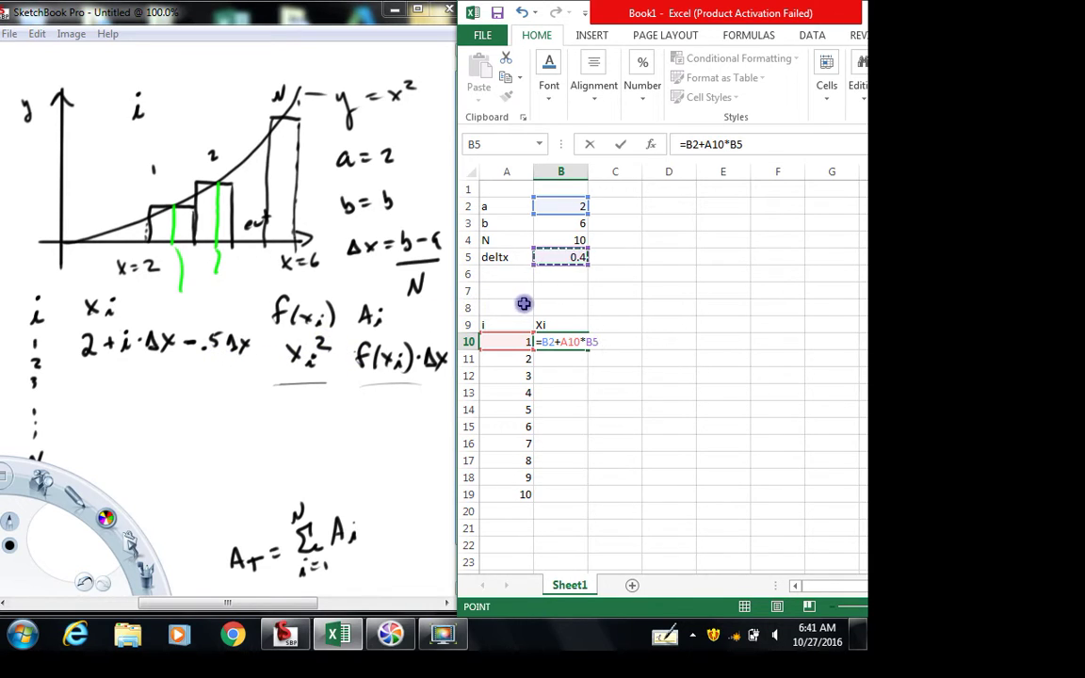
type("-")
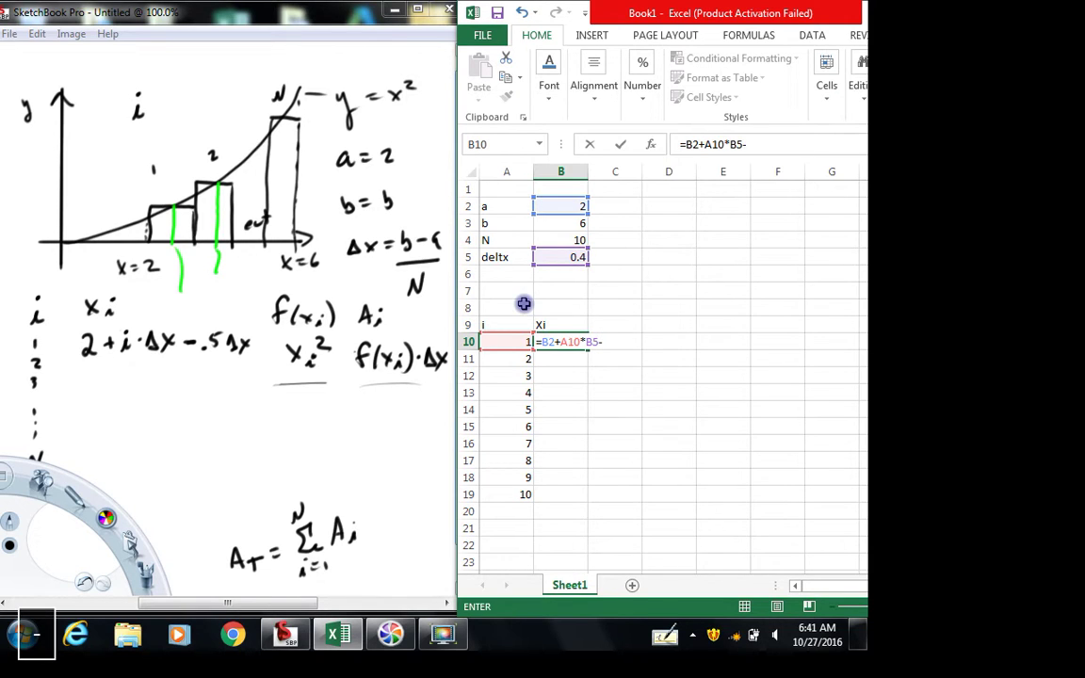
type(".5*")
left_click(561, 257)
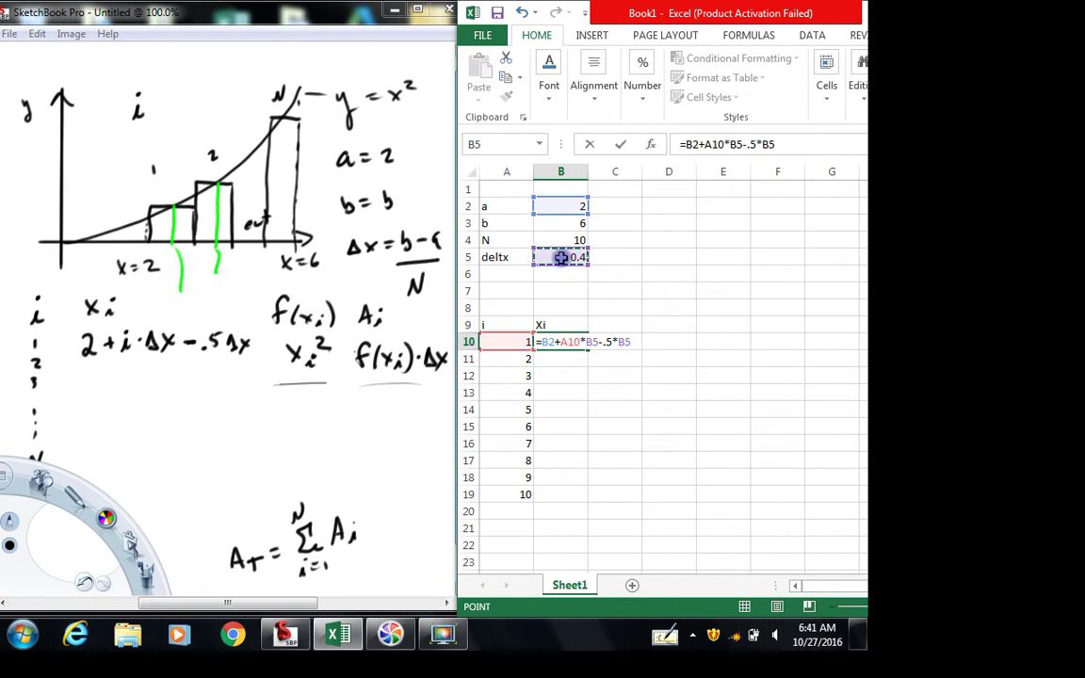
key("Return")
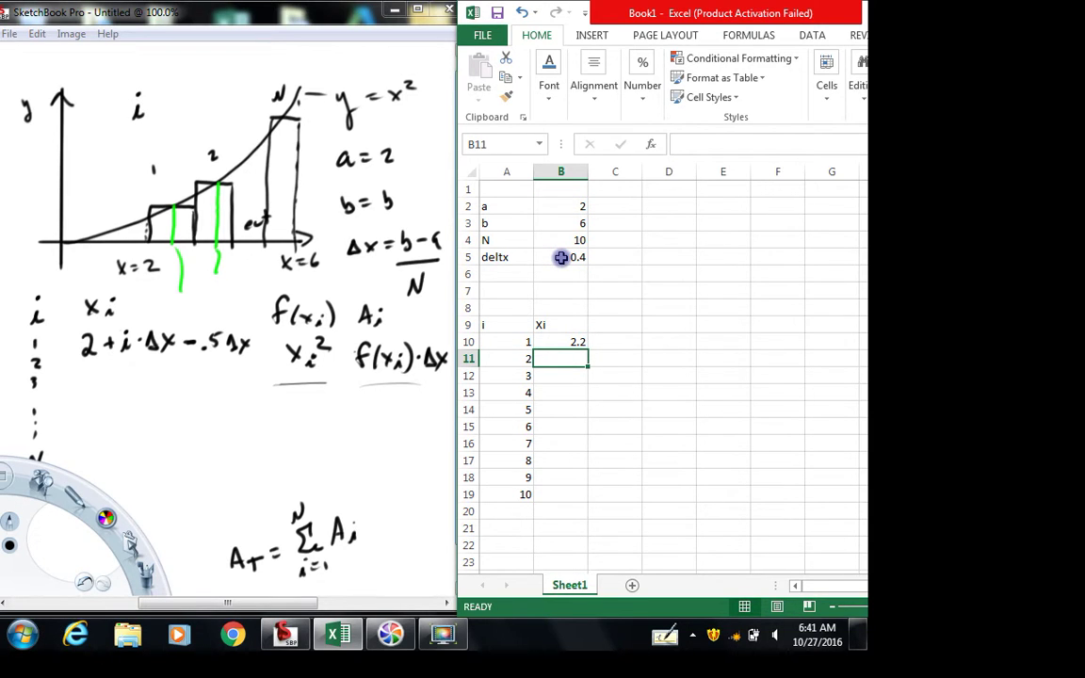
Step: Try to fill the B10 formula down to B19 and inspect the references copied into B19
left_click(564, 342)
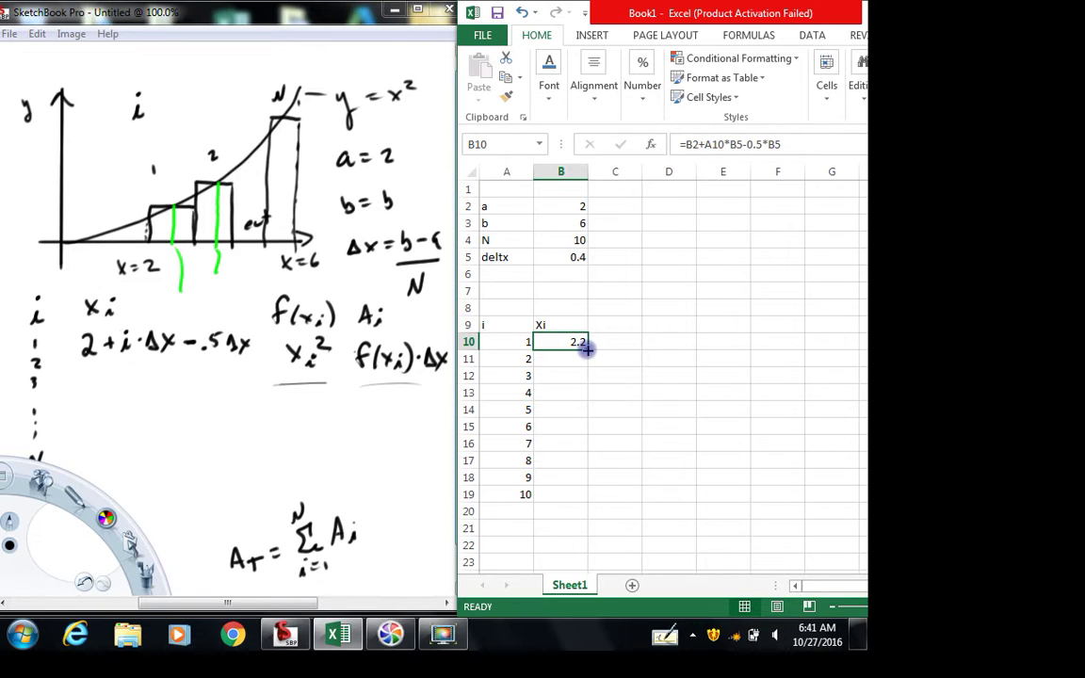
left_click_drag(586, 349, 575, 498)
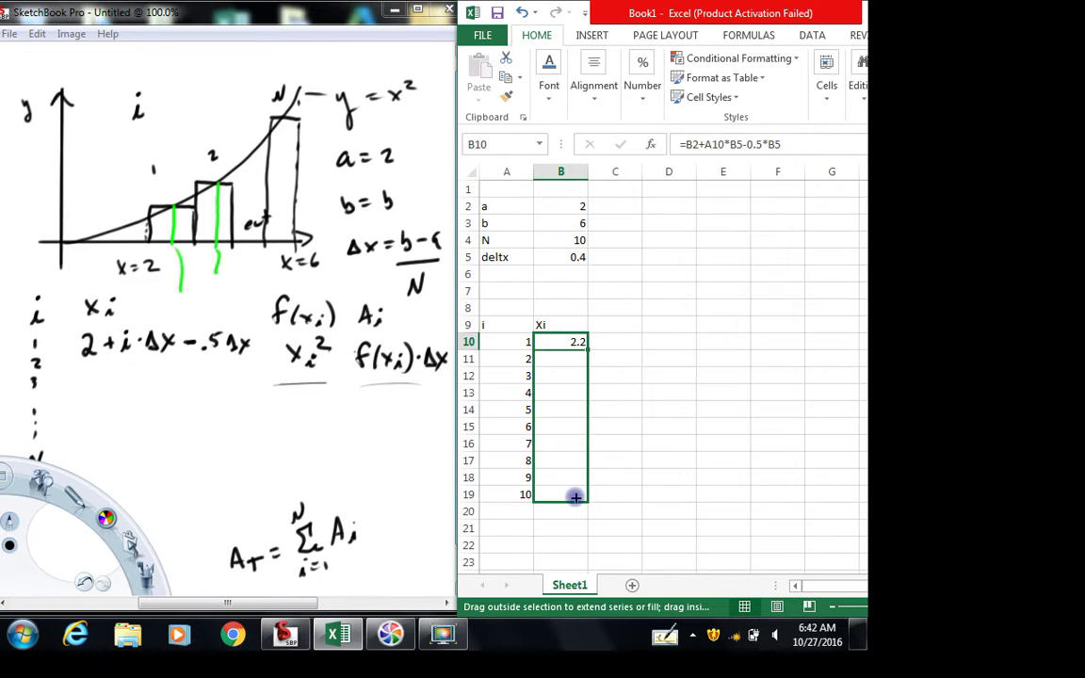
left_click_drag(576, 497, 574, 496)
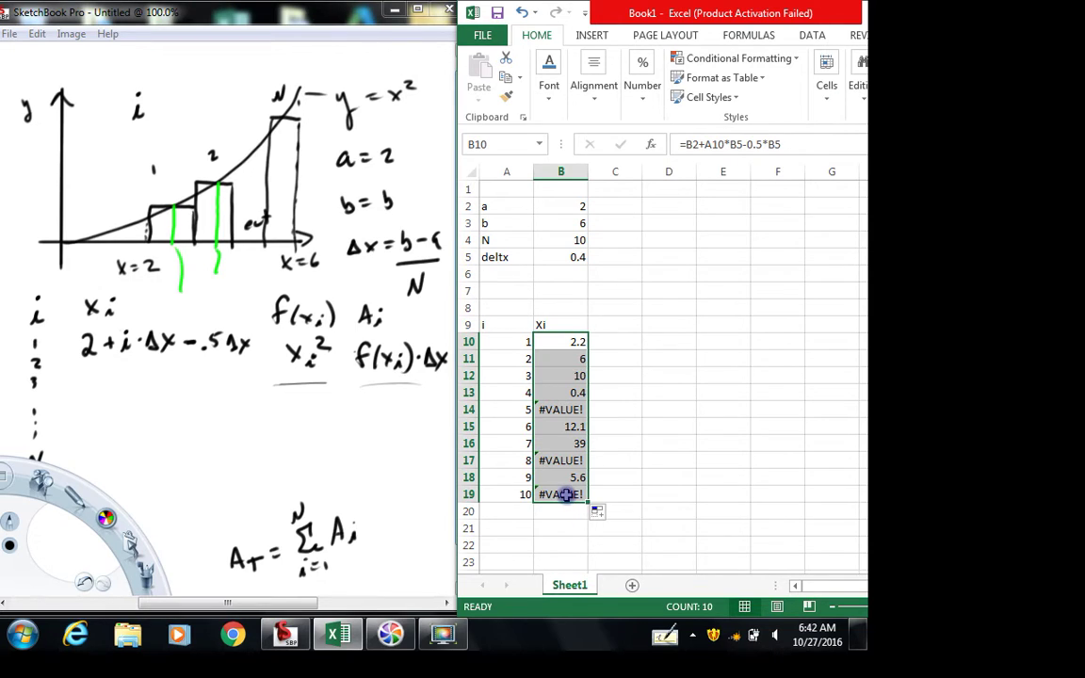
double_click(564, 495)
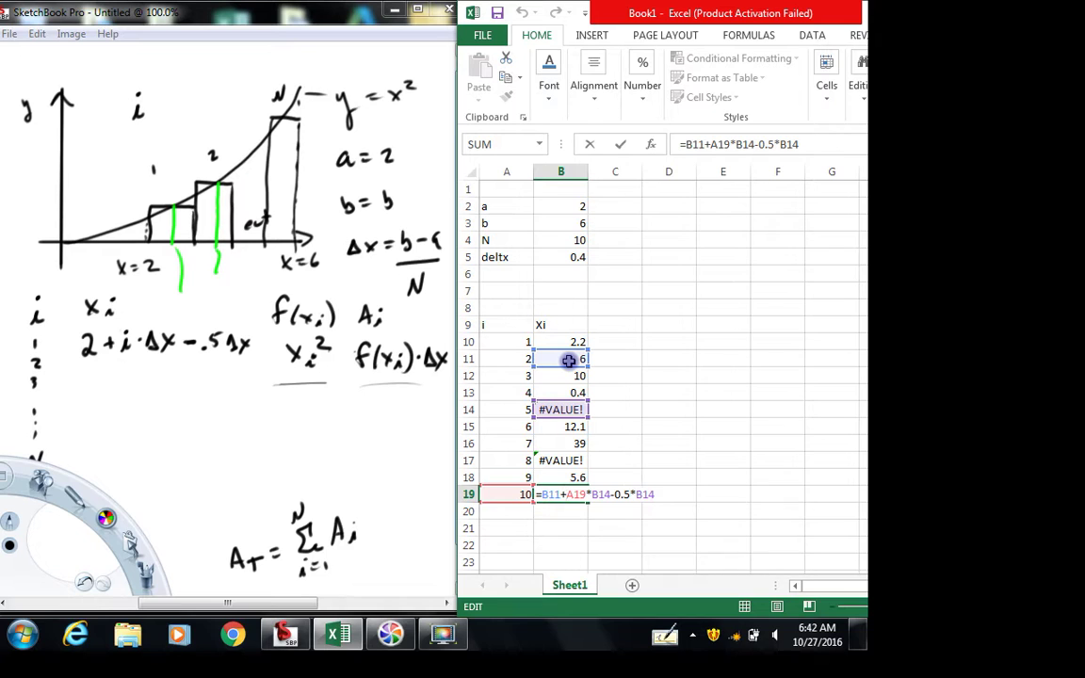
key("Return")
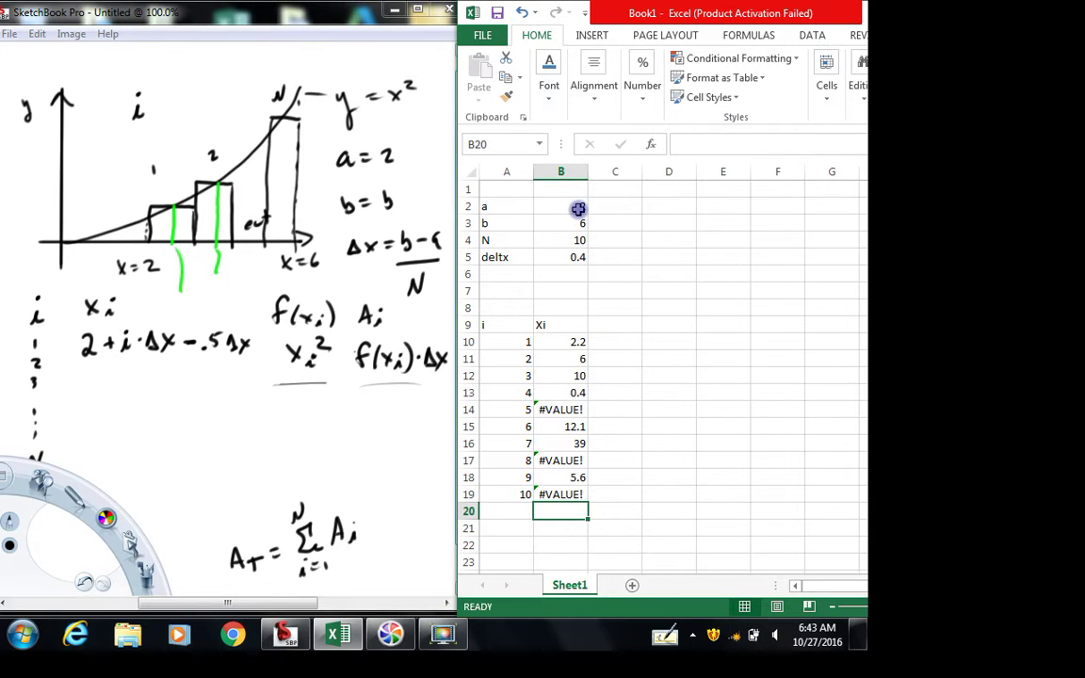
Step: Make the references to a and deltx in B10 absolute, giving =$B$2+A10*$B$5-0.5*$B$5
left_click(564, 344)
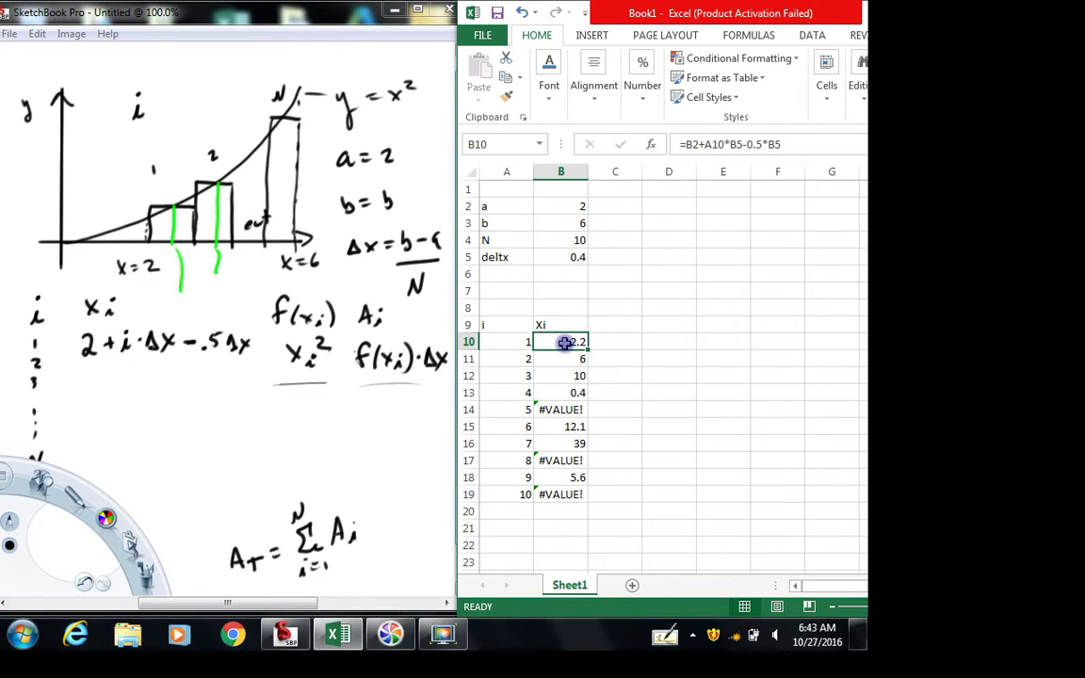
double_click(564, 343)
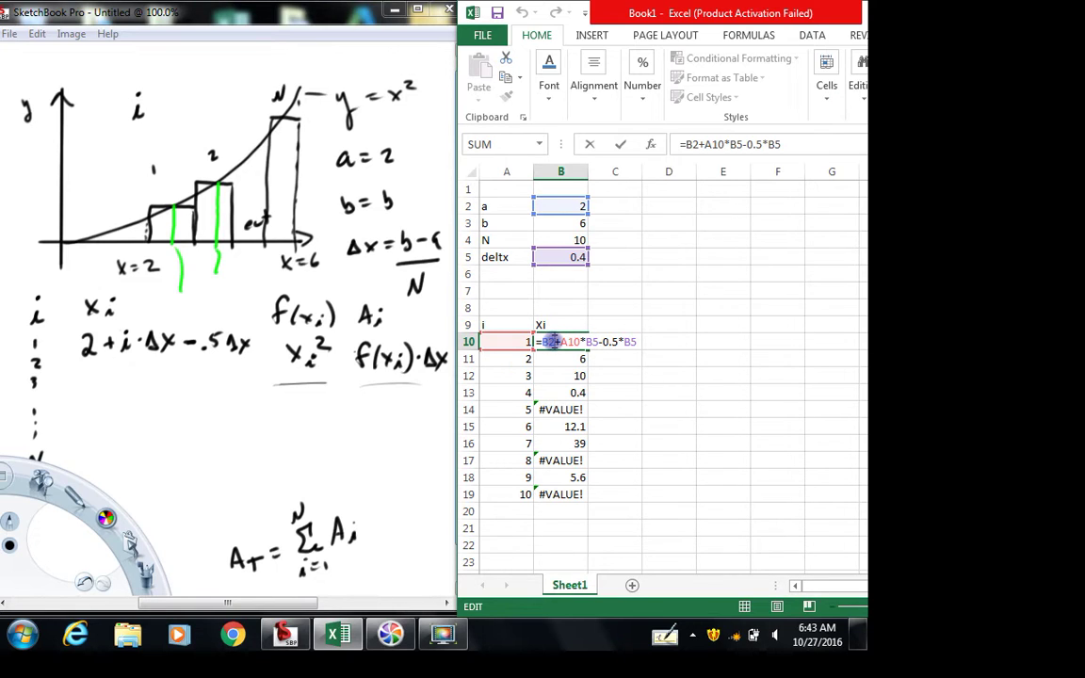
key("F4")
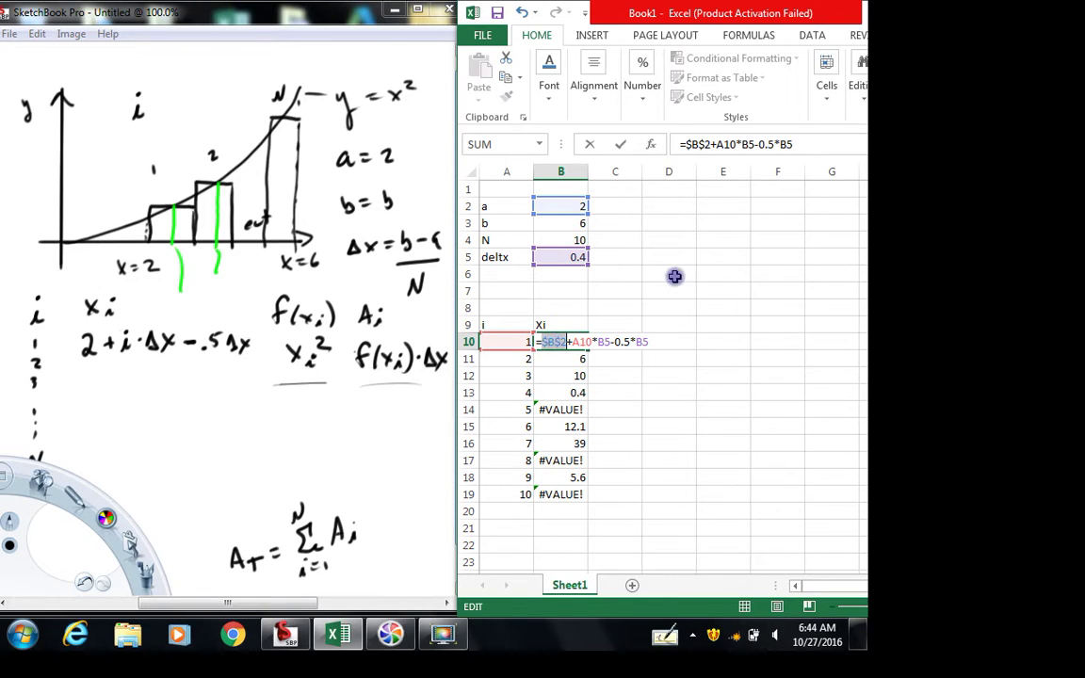
left_click(610, 342)
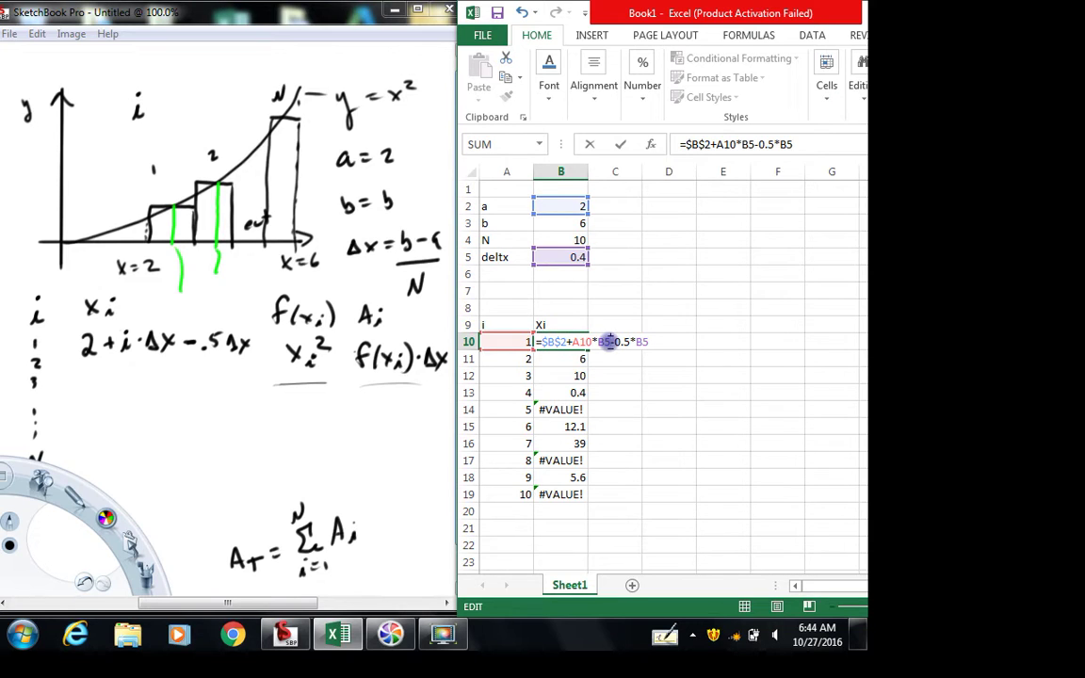
key("F4")
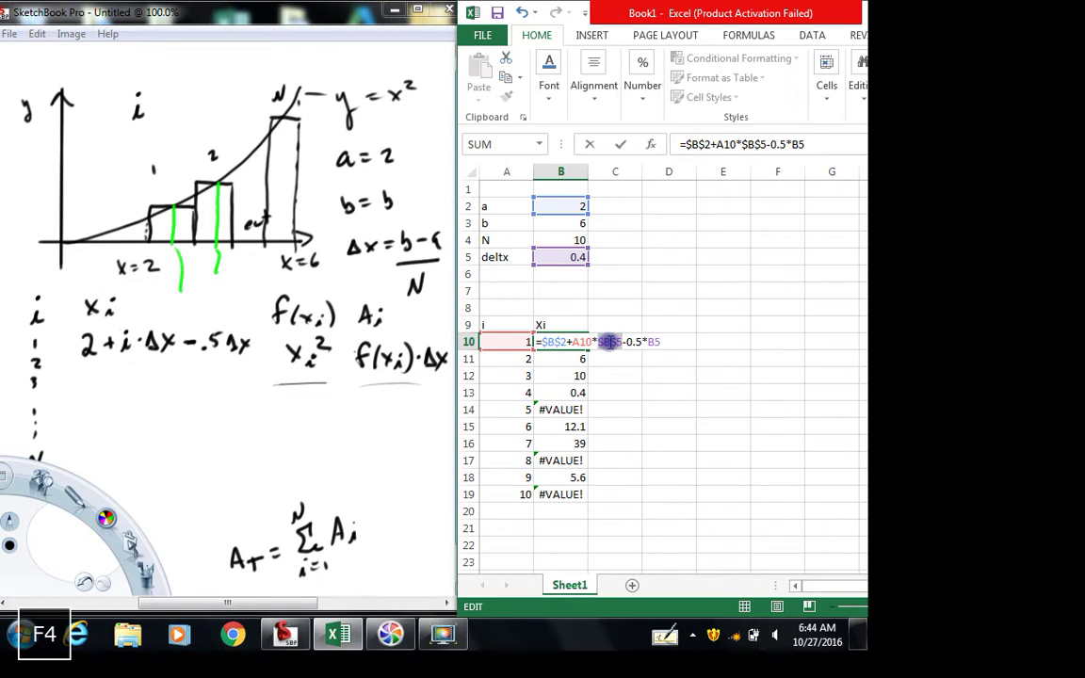
left_click(661, 342)
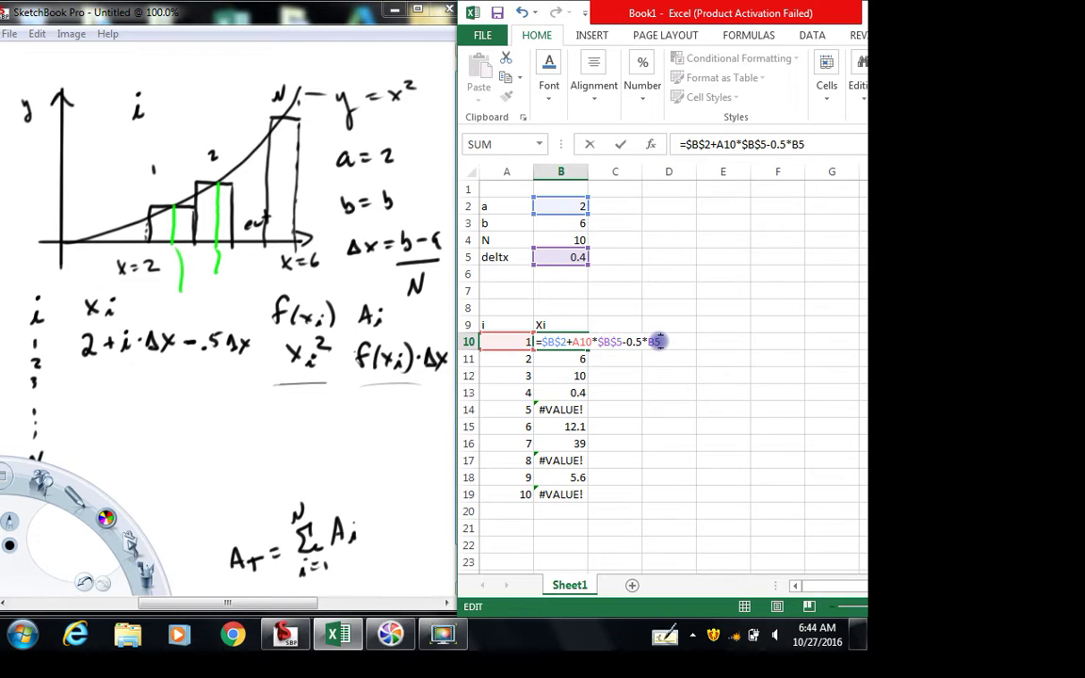
key("F4")
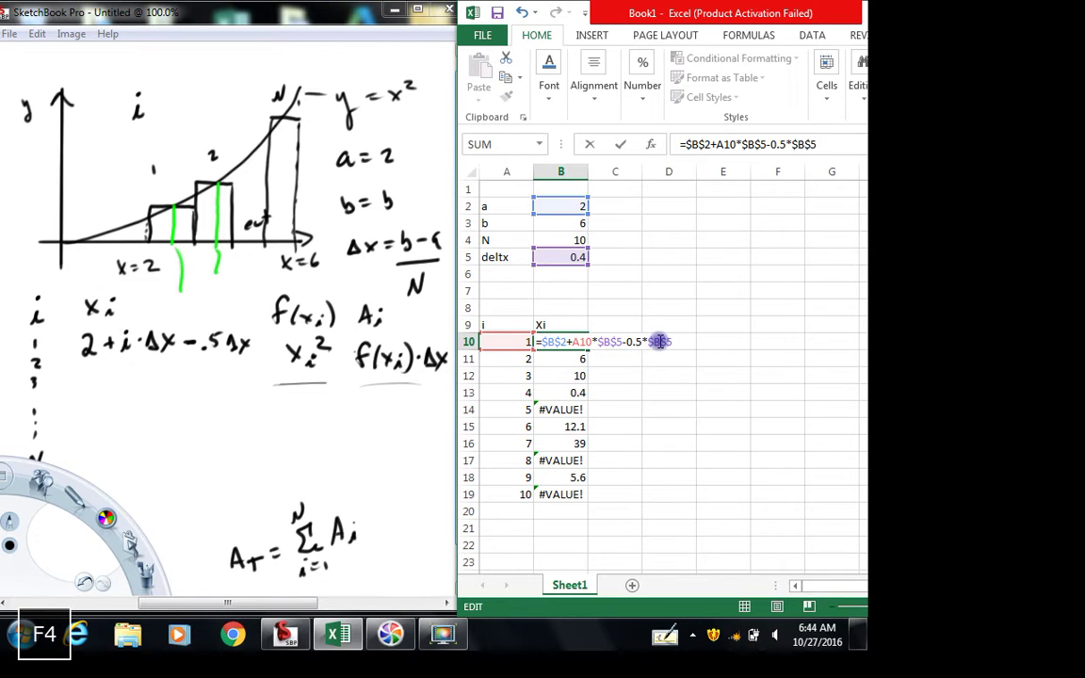
key("Return")
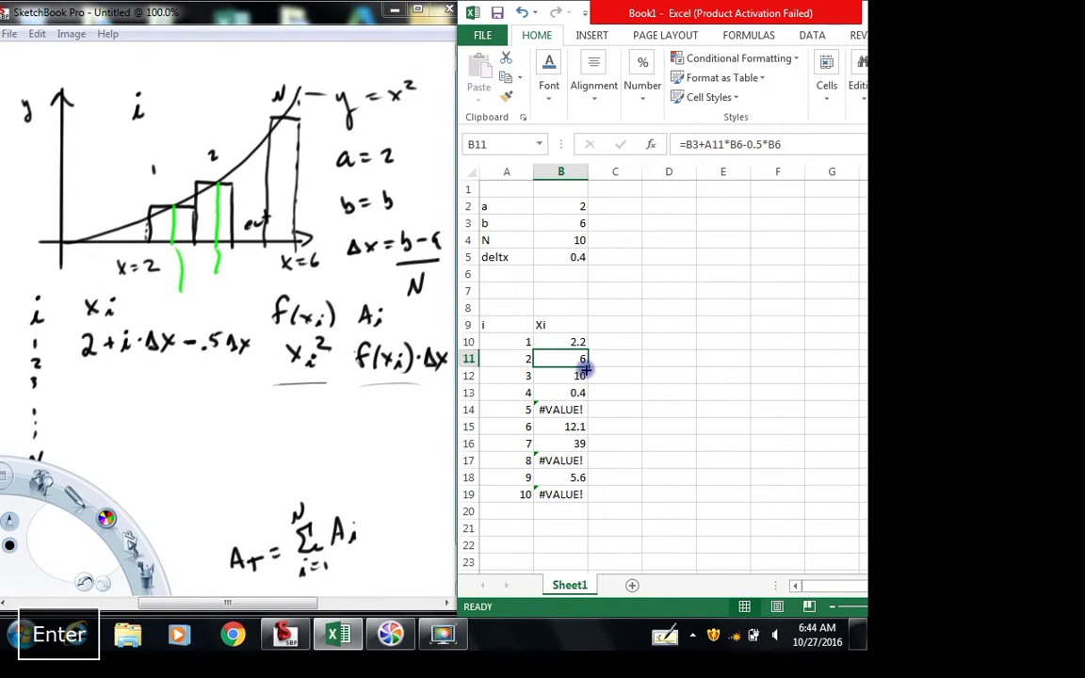
Step: Fill the corrected midpoint formula from B10 down to B19
left_click(571, 342)
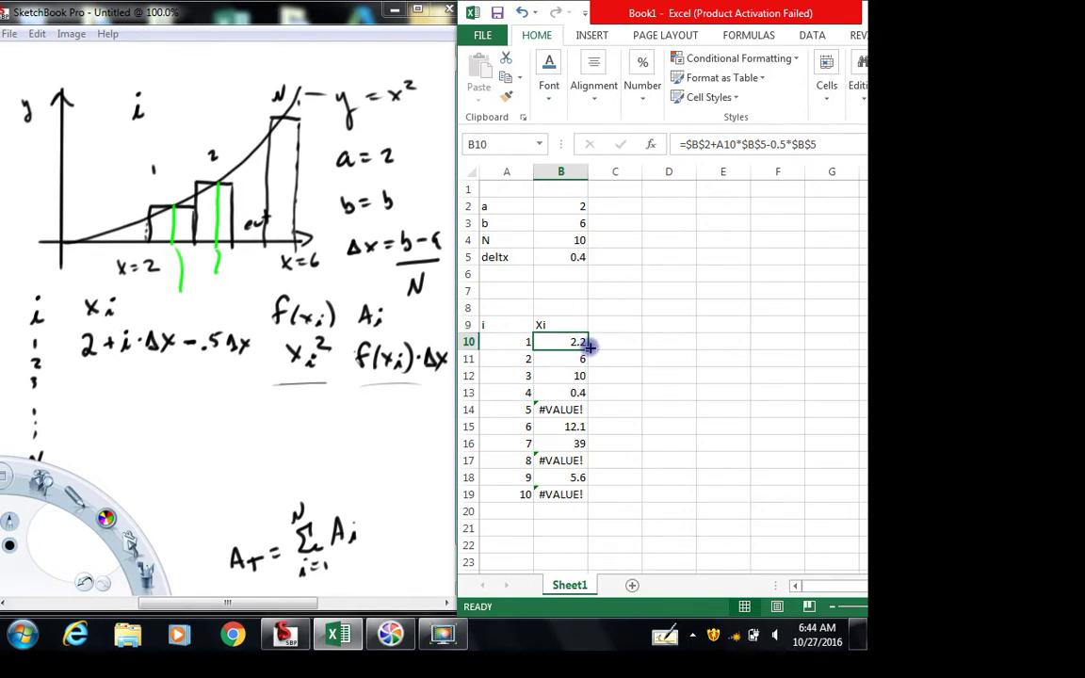
left_click_drag(589, 348, 569, 502)
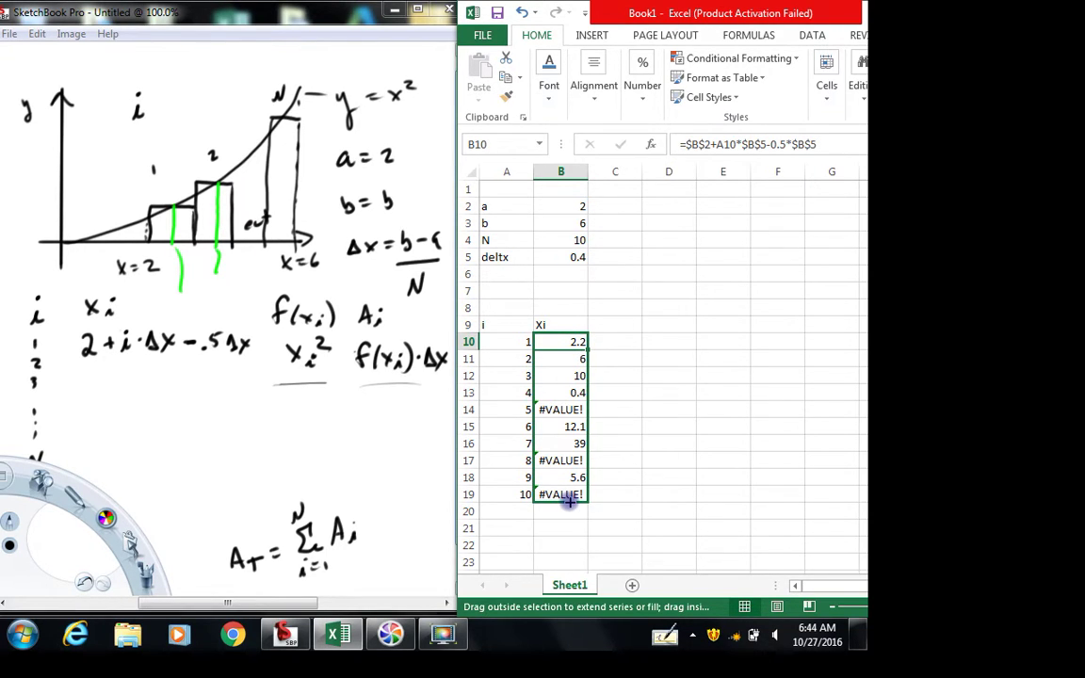
left_click_drag(569, 502, 571, 502)
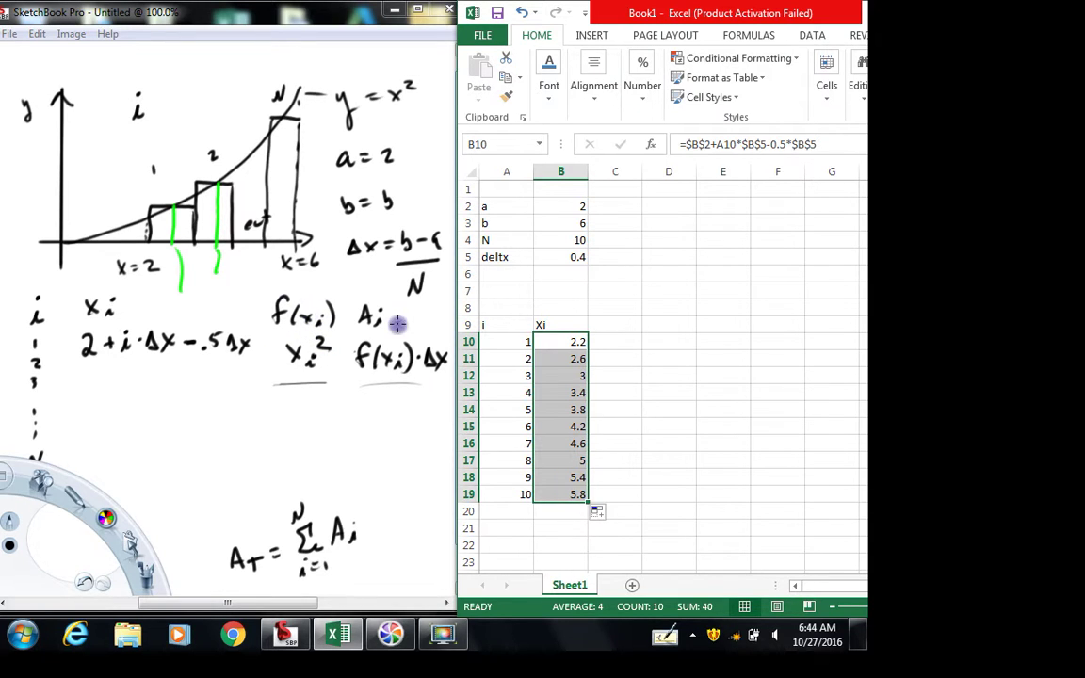
Step: Add the column header f(xi) in C9, beside the Xi header
left_click(615, 326)
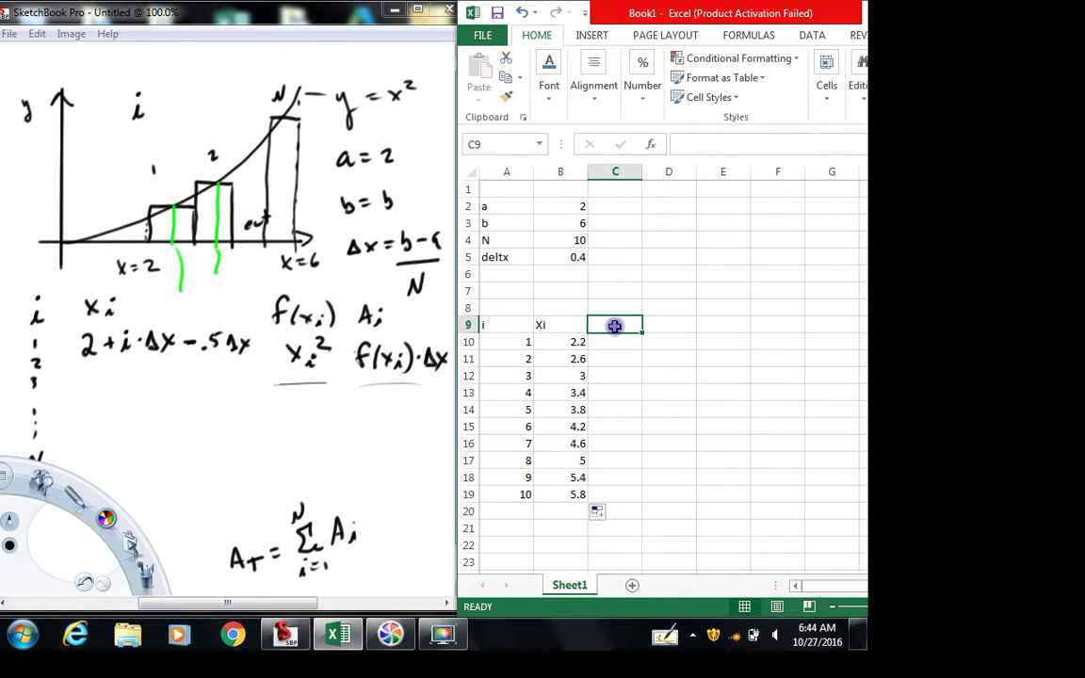
type("f(x")
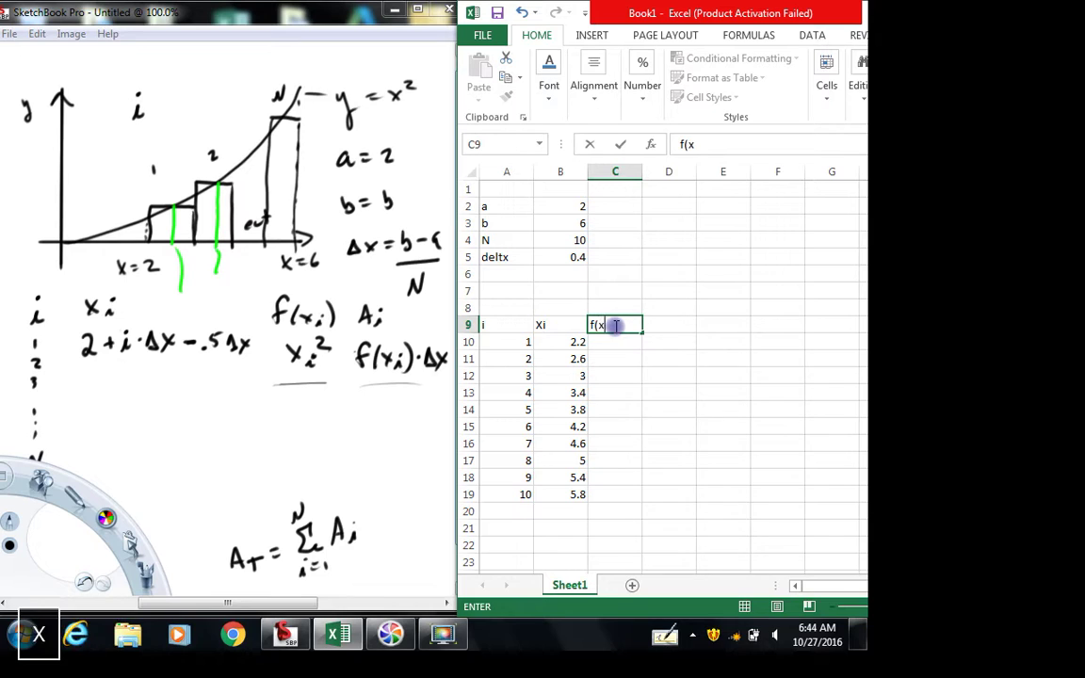
type("i)")
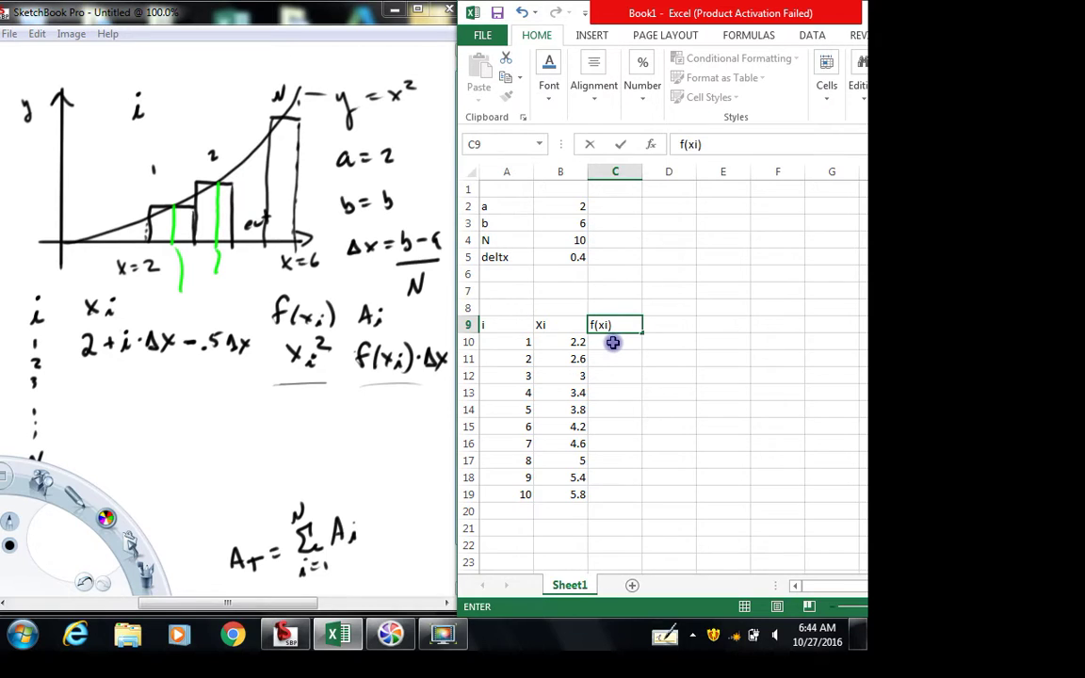
Step: Calculate the first function value in C10 with =B10^2 and fill the formula down to C19
left_click(613, 343)
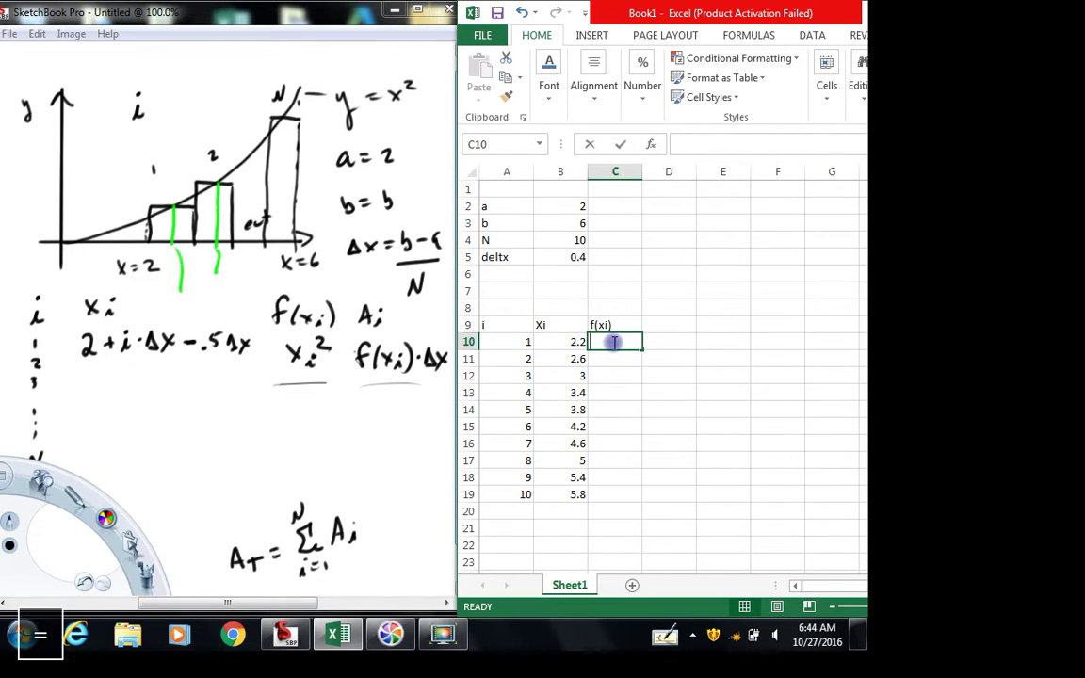
type("=")
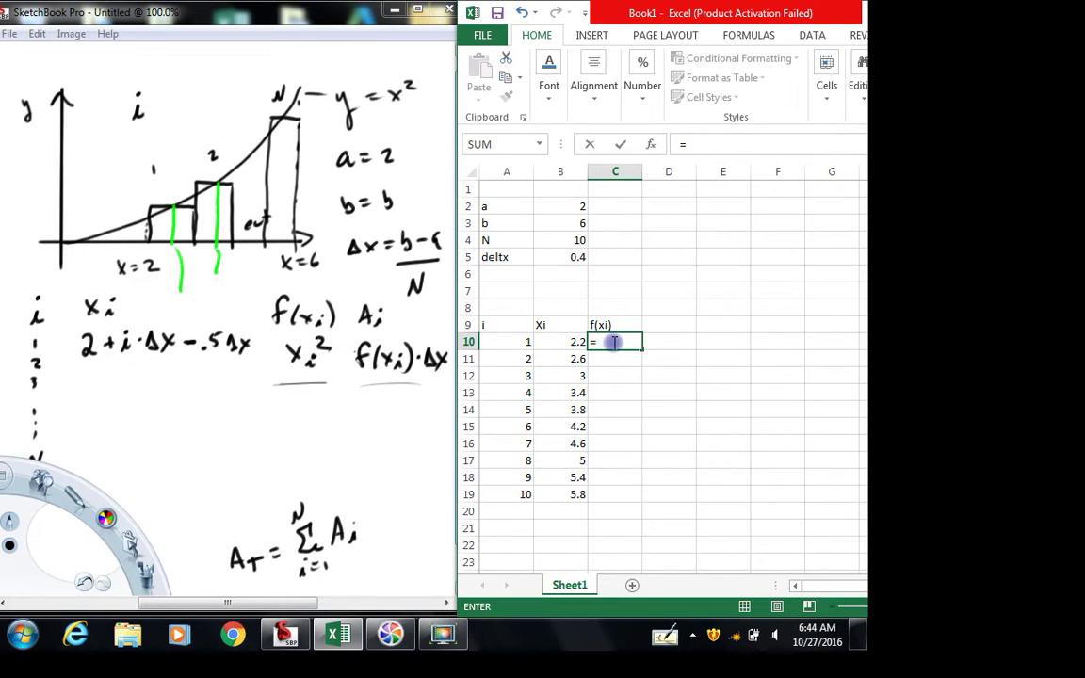
left_click(563, 343)
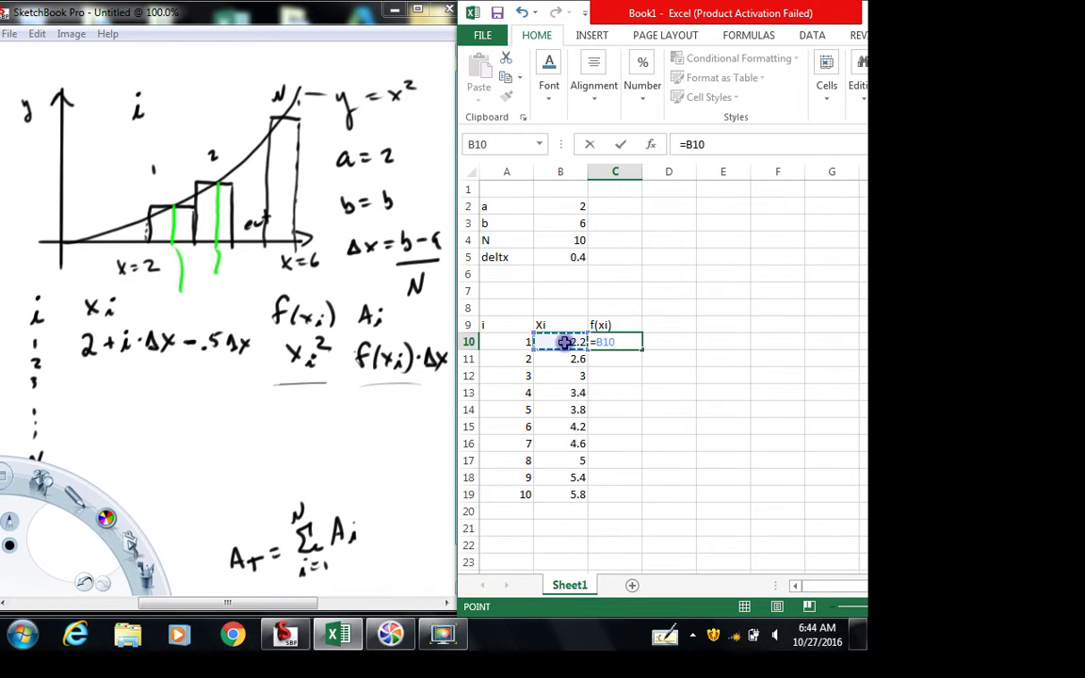
type("^2")
key("Return")
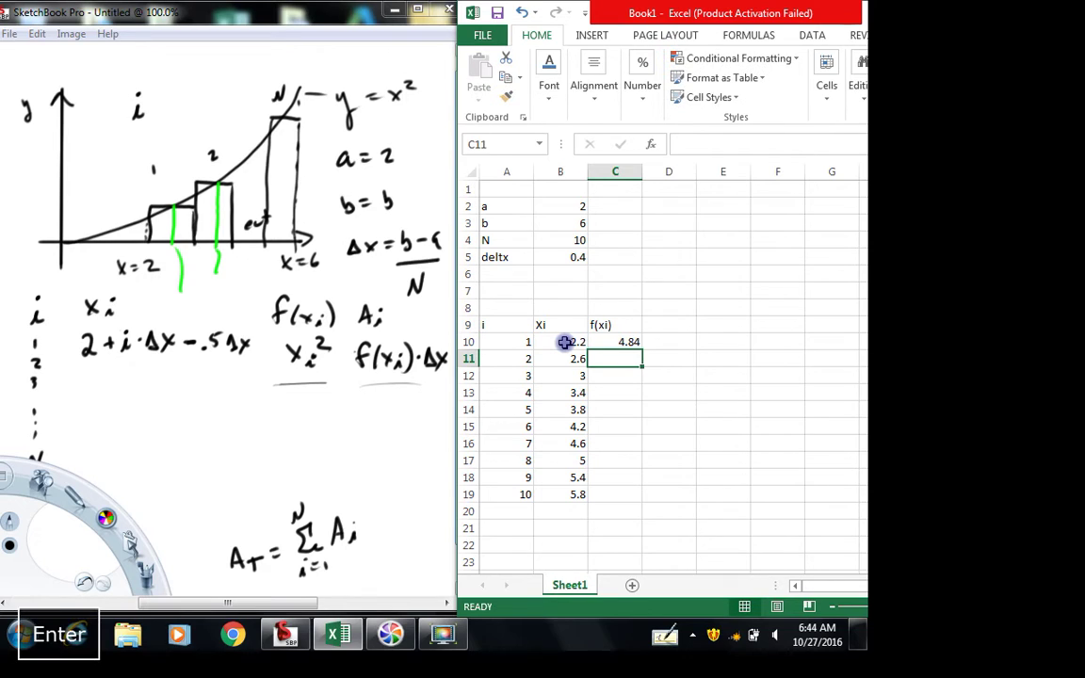
left_click(627, 342)
left_click_drag(639, 349, 617, 496)
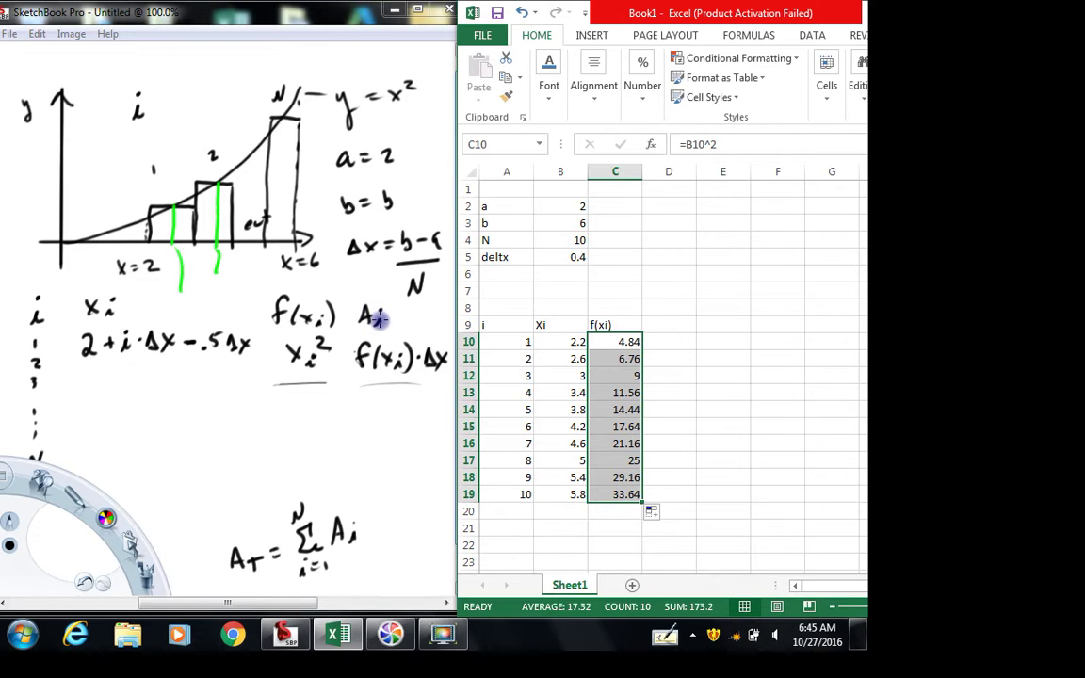
Step: Add the column header Ai in D9, beside the f(xi) header
left_click(674, 325)
type("Ai")
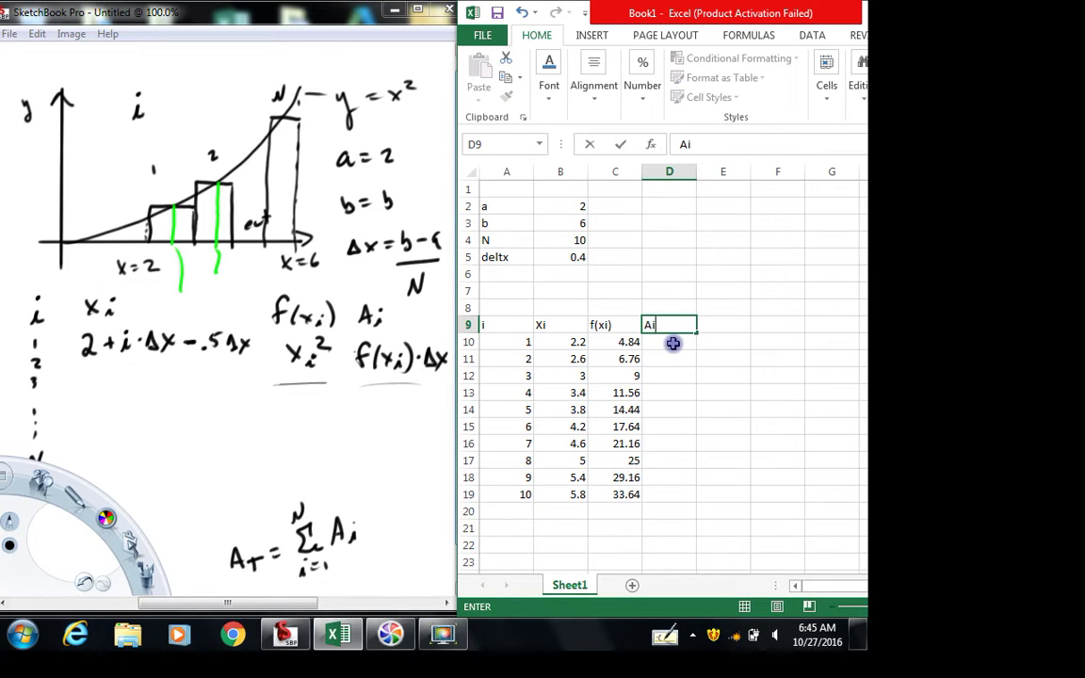
key("Return")
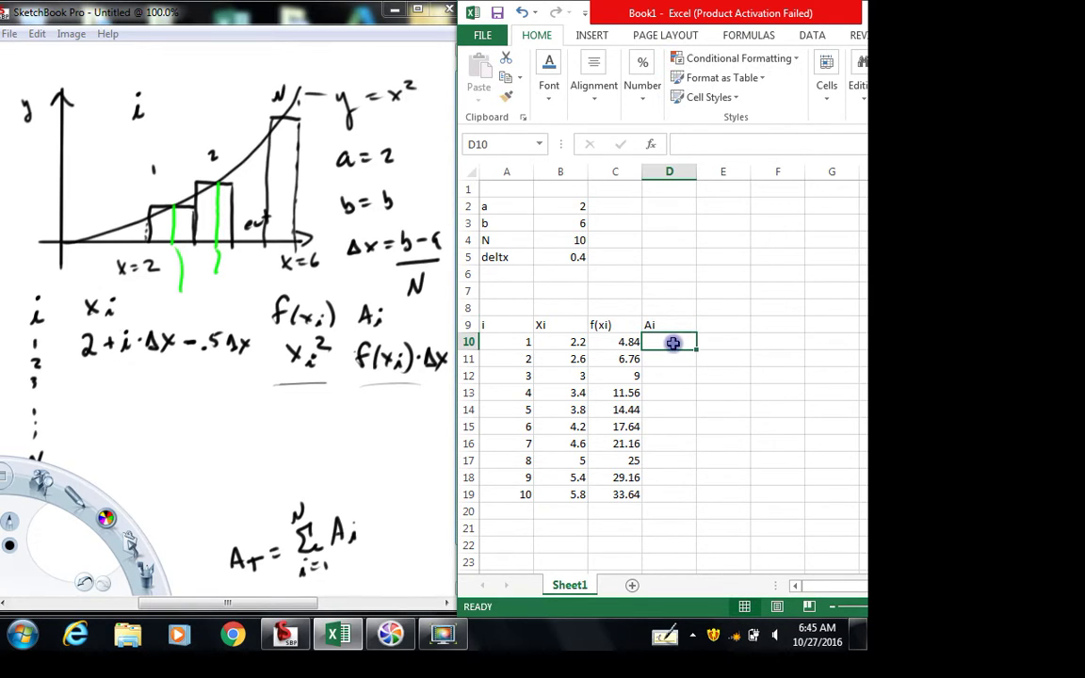
Step: Calculate the first rectangle area in D10 with =C10*$B$5 and fill the formula down to D19
type("=")
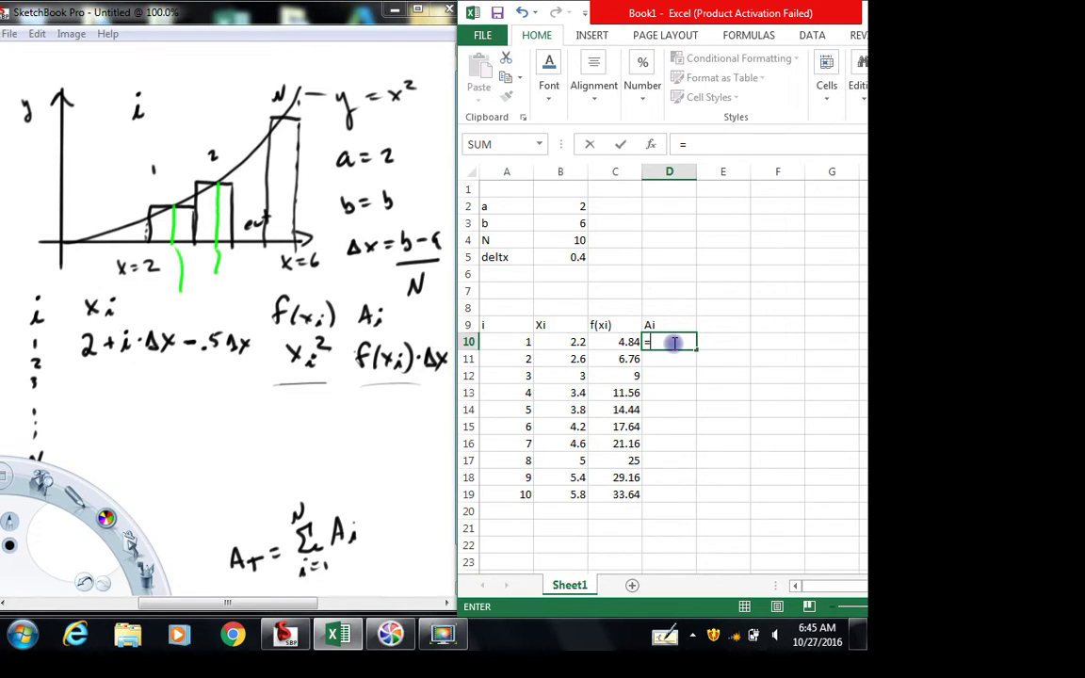
left_click(620, 342)
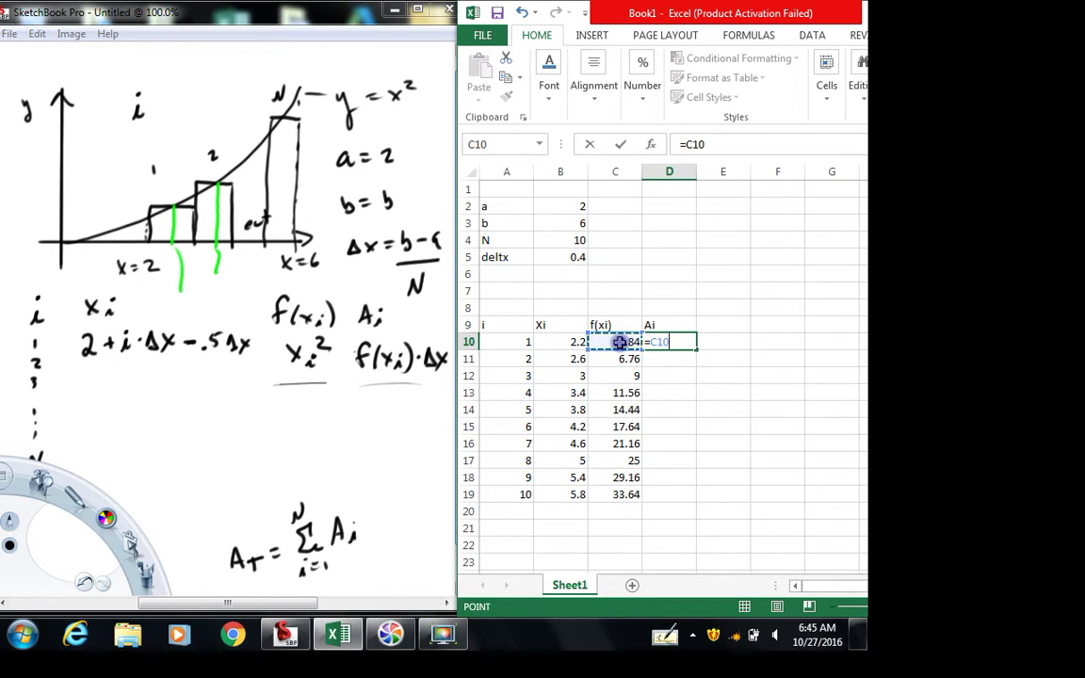
type("*")
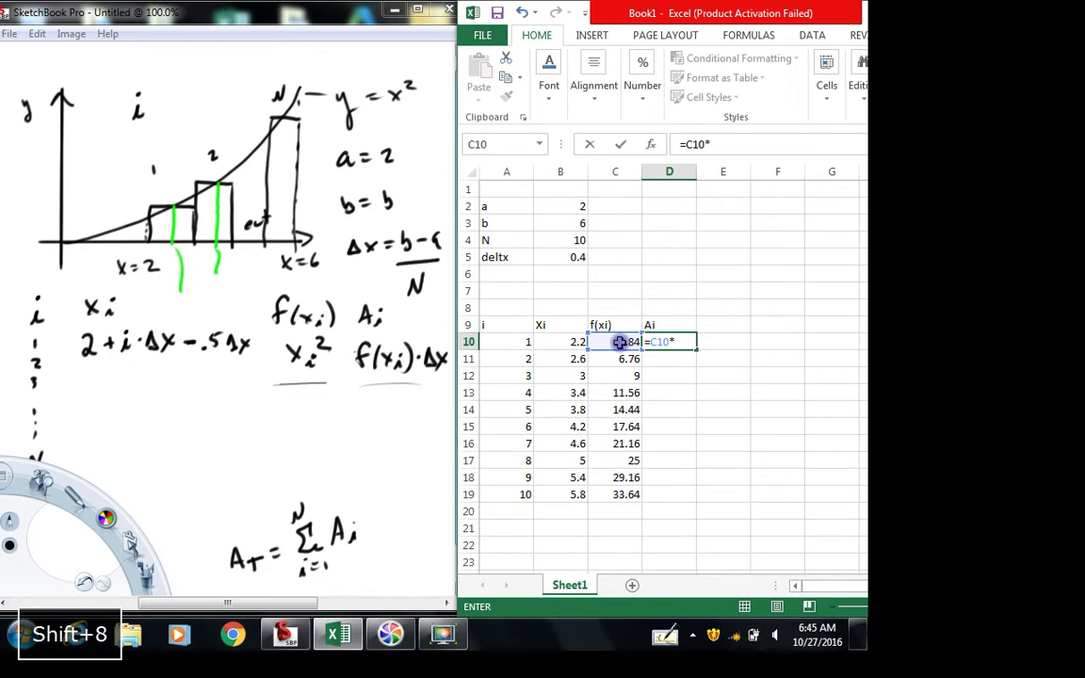
left_click(572, 256)
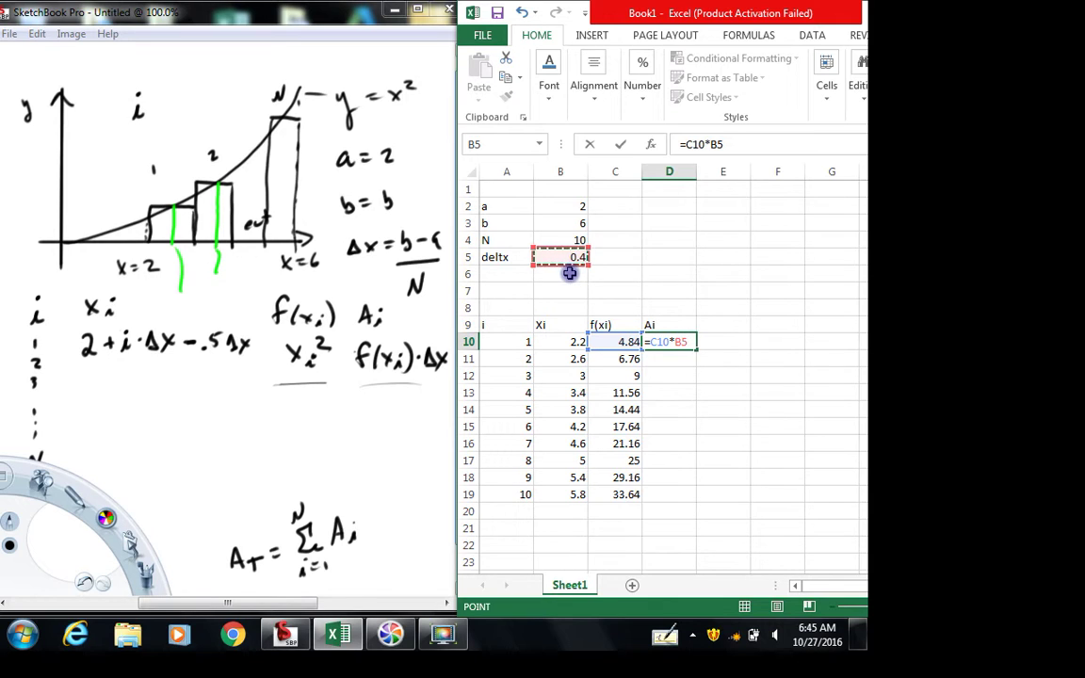
key("F4")
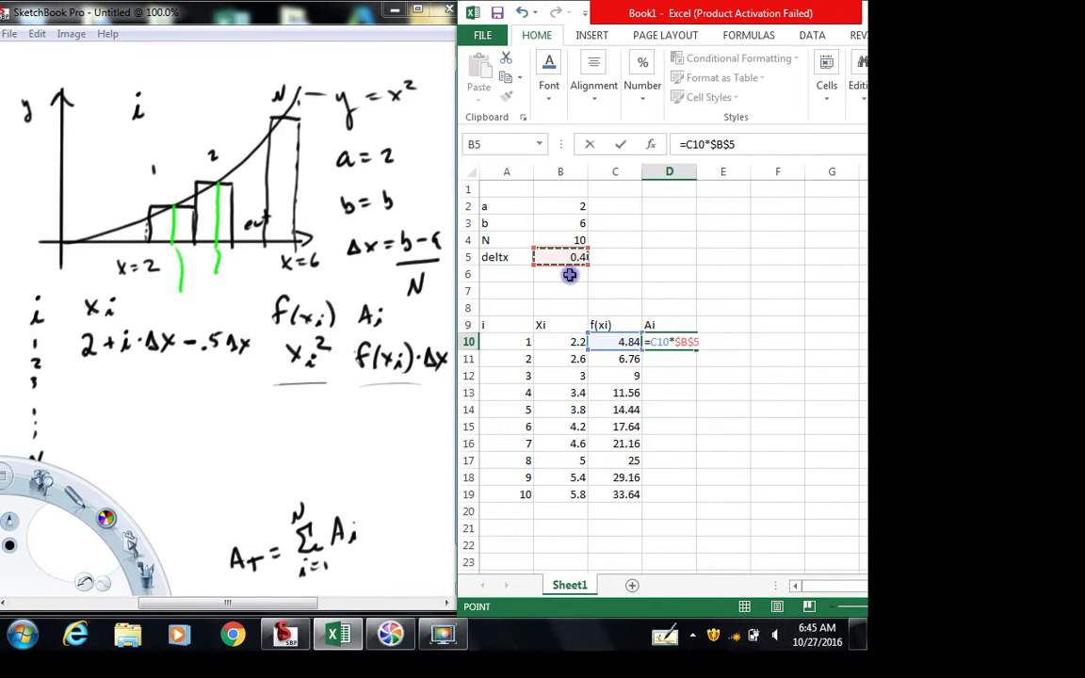
key("Return")
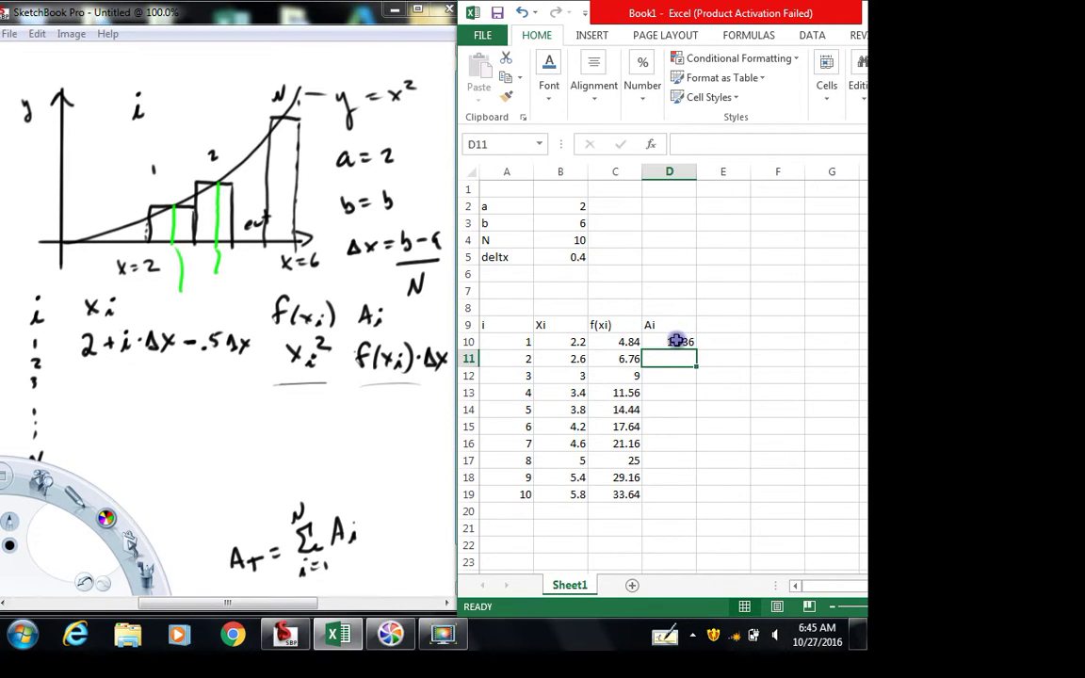
left_click(680, 343)
left_click_drag(696, 349, 668, 498)
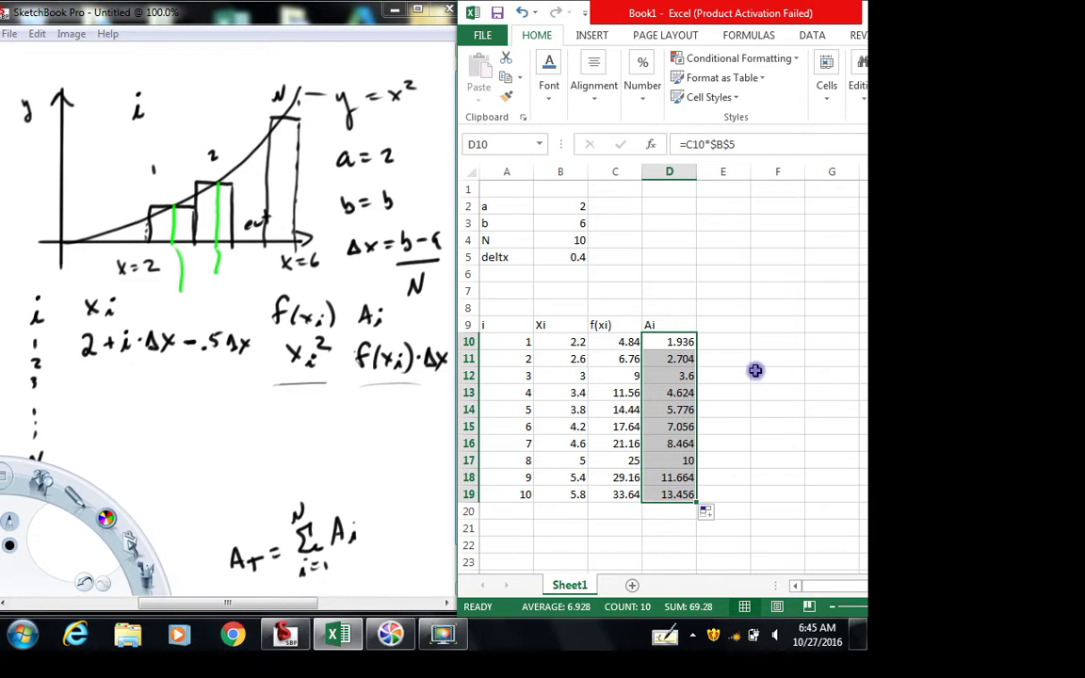
Step: Enter the label Atotal in D4 for the total area
left_click(680, 241)
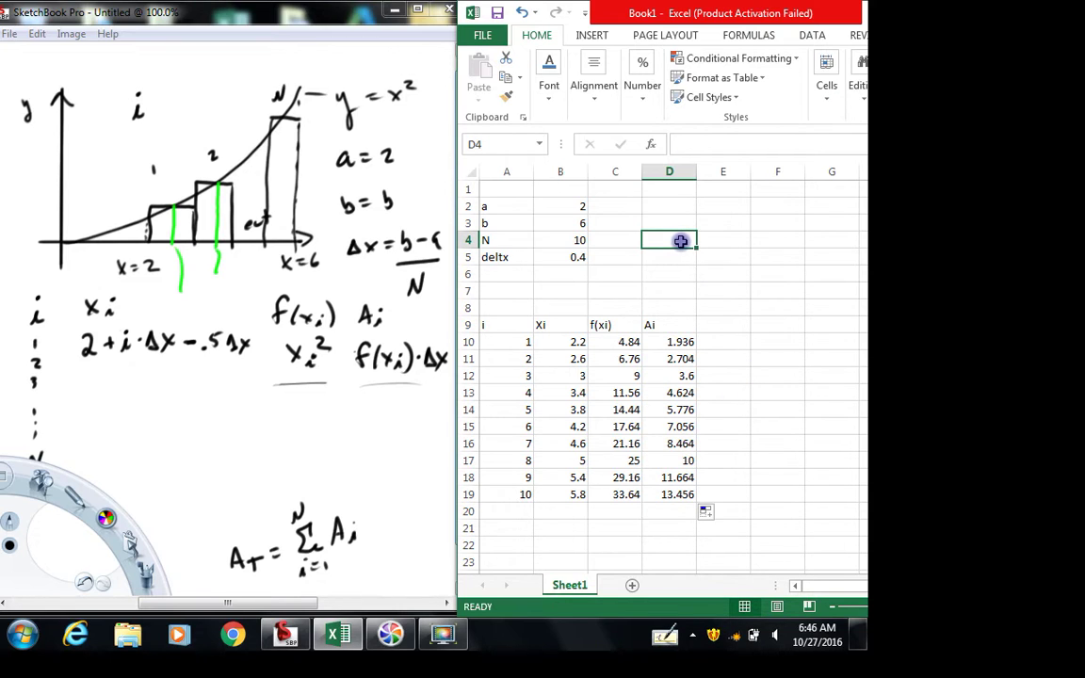
type("Atotal")
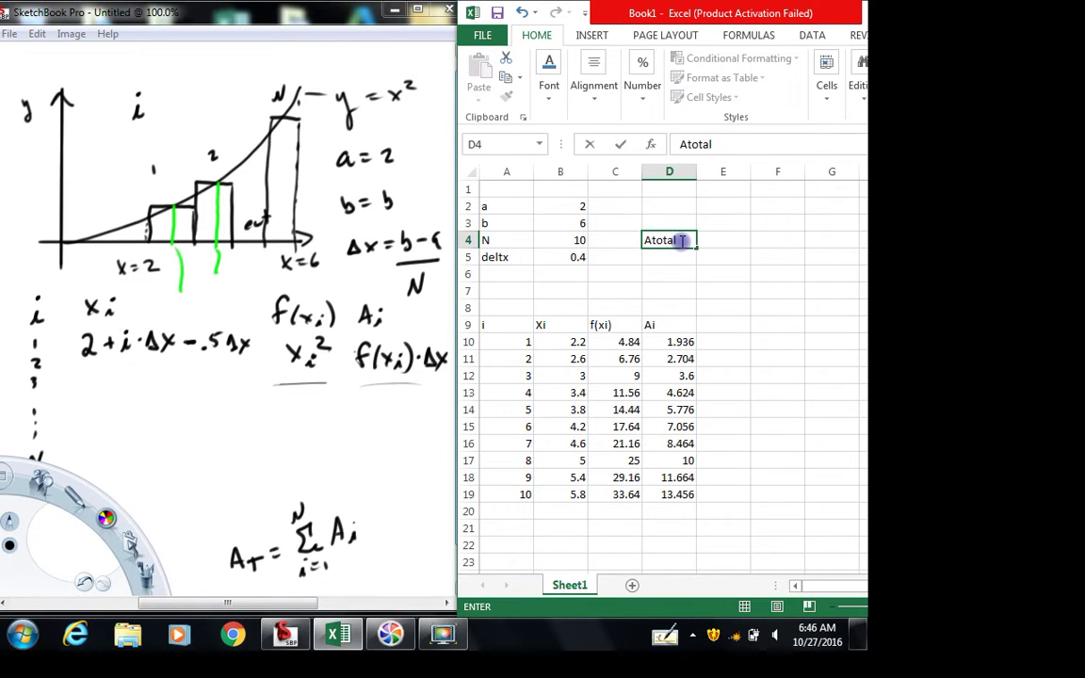
right_click(681, 241)
key("Right")
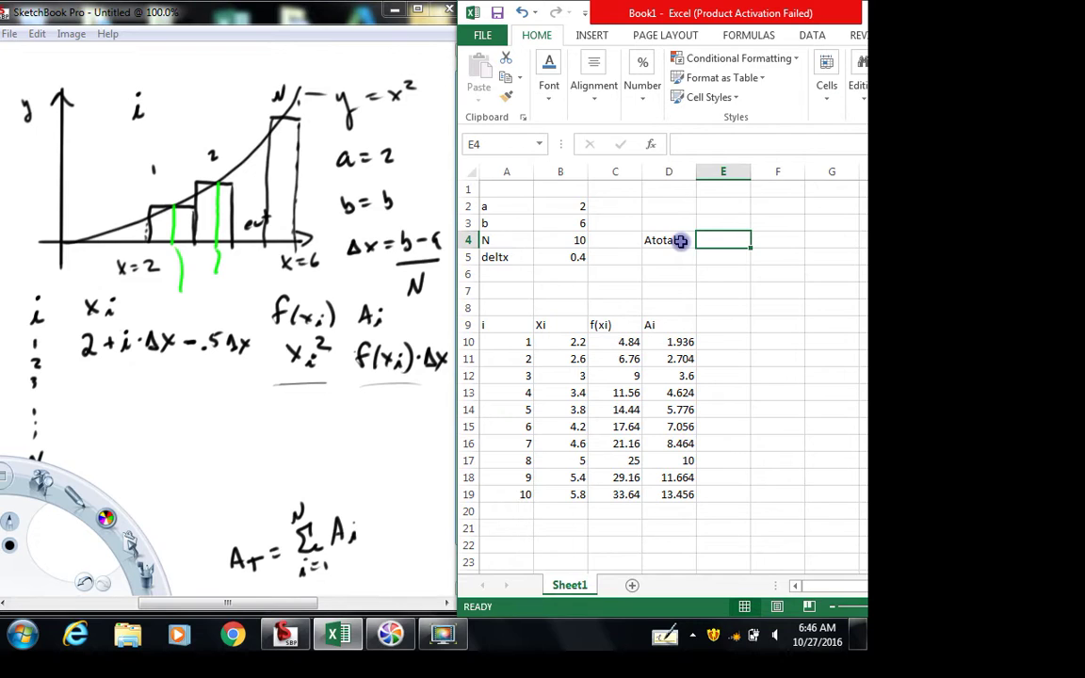
Step: Total the rectangle areas in E4 with a SUM formula over D10:D19
type("=")
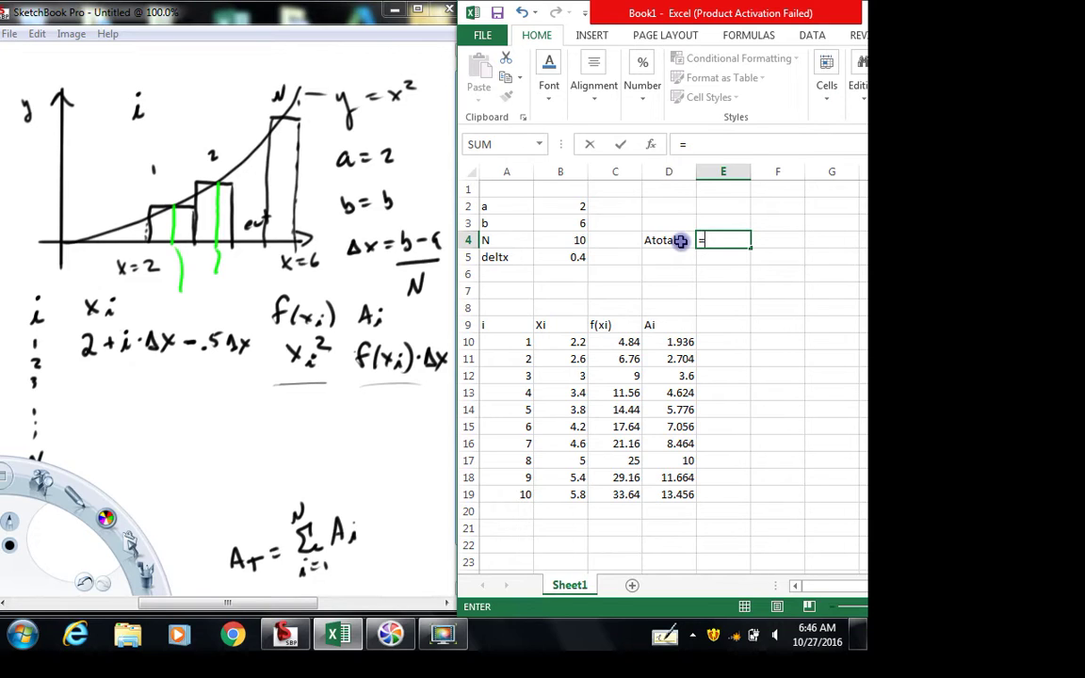
type("sma")
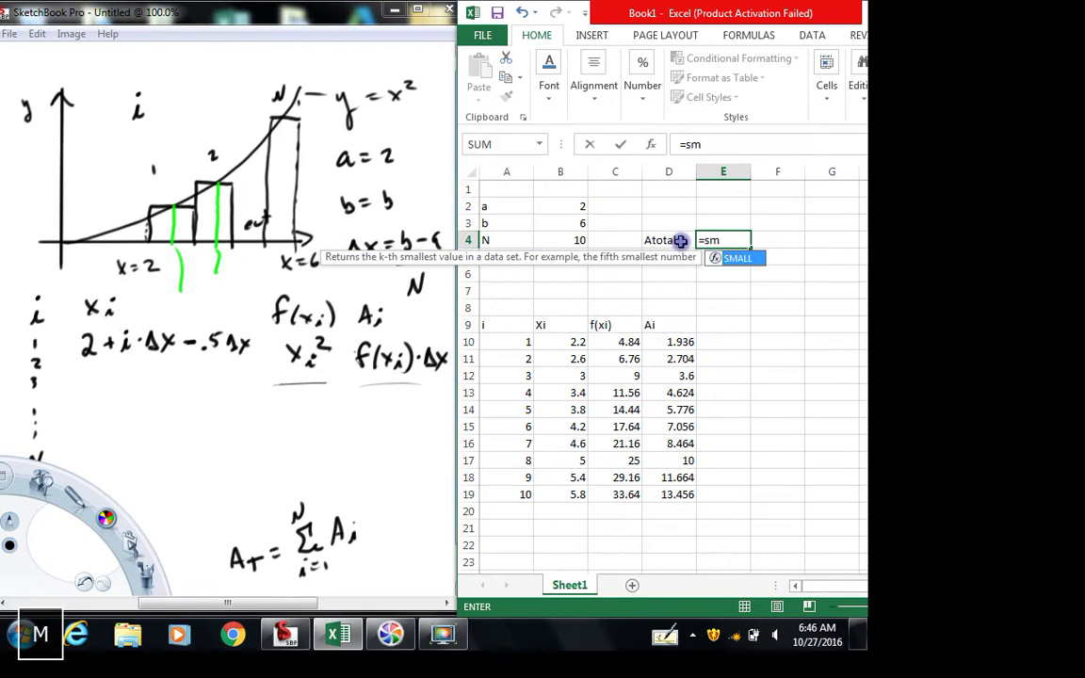
key("BackSpace")
key("BackSpace")
type("um")
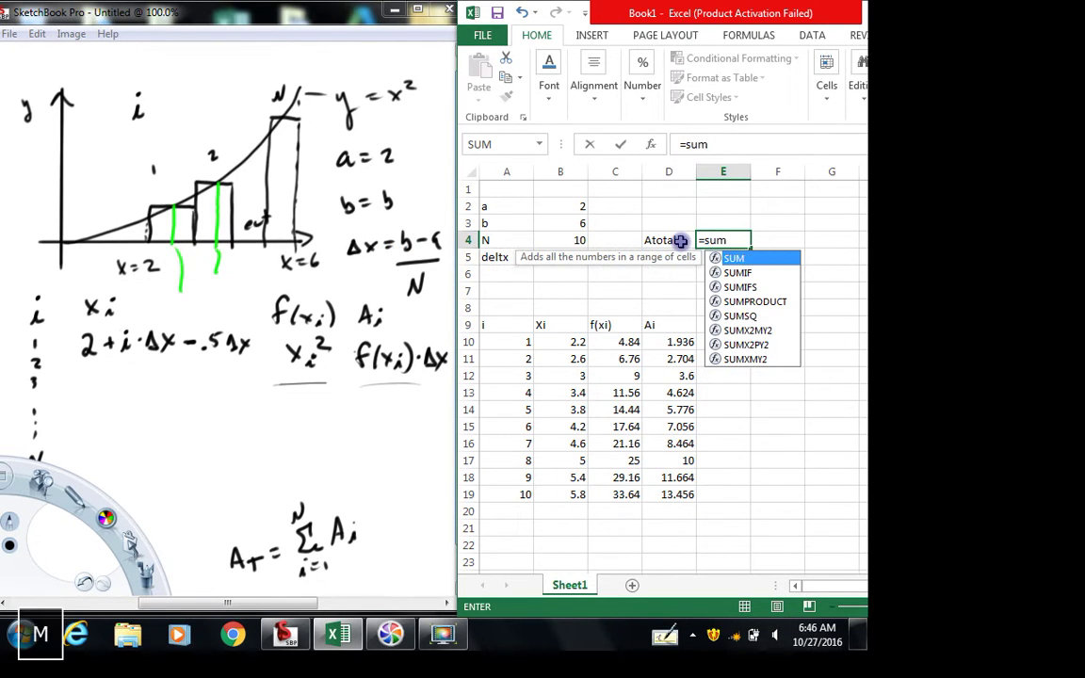
type("(")
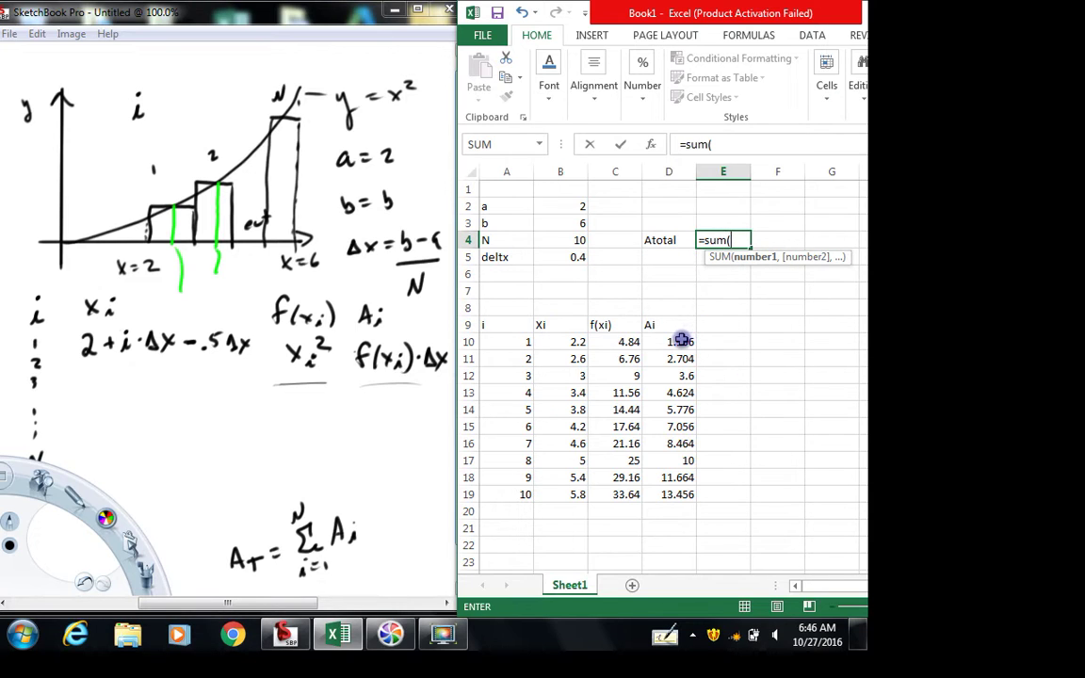
left_click_drag(675, 342, 686, 497)
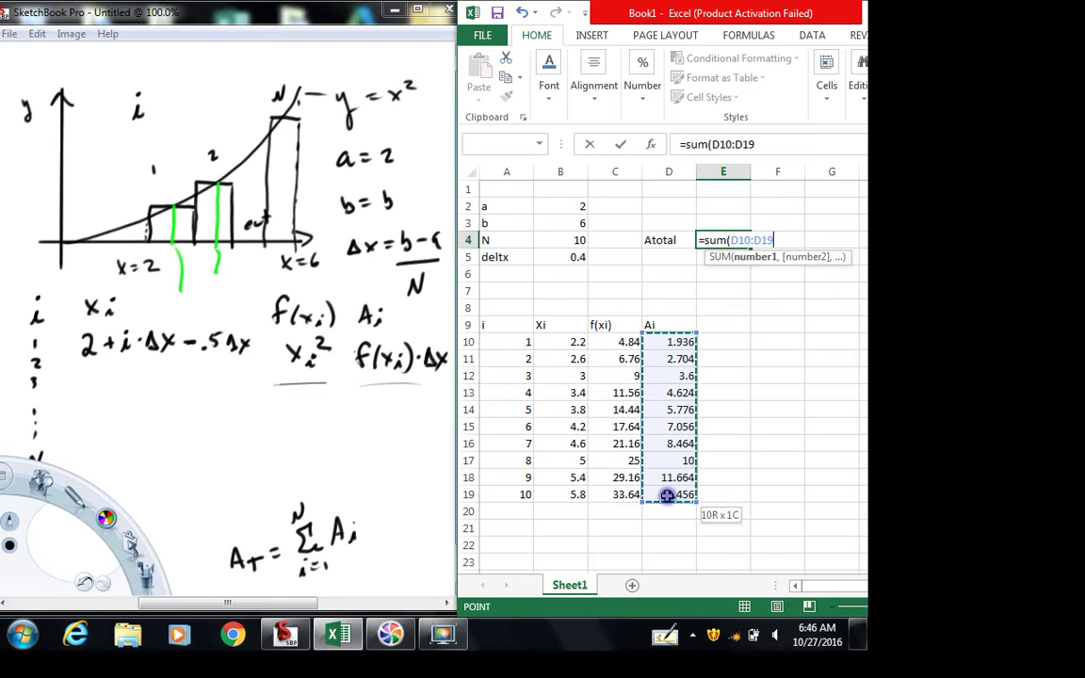
key("Return")
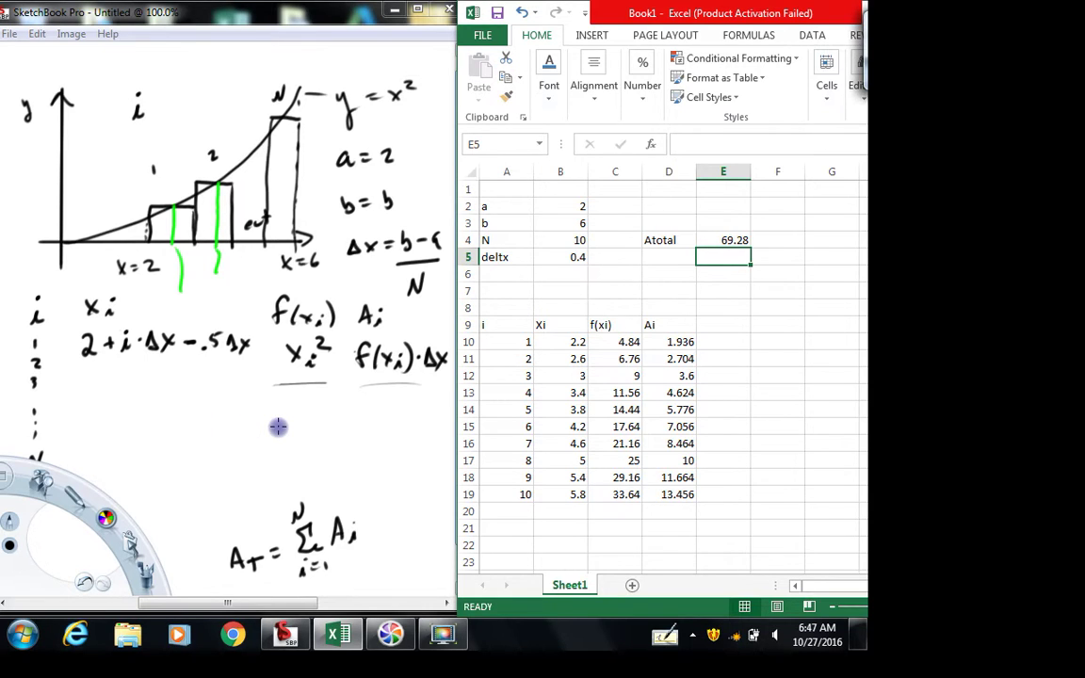
Step: Switch to SketchBook Pro and handwrite the integral of x² dx from 2 to 6 below the formula table
left_click(128, 407)
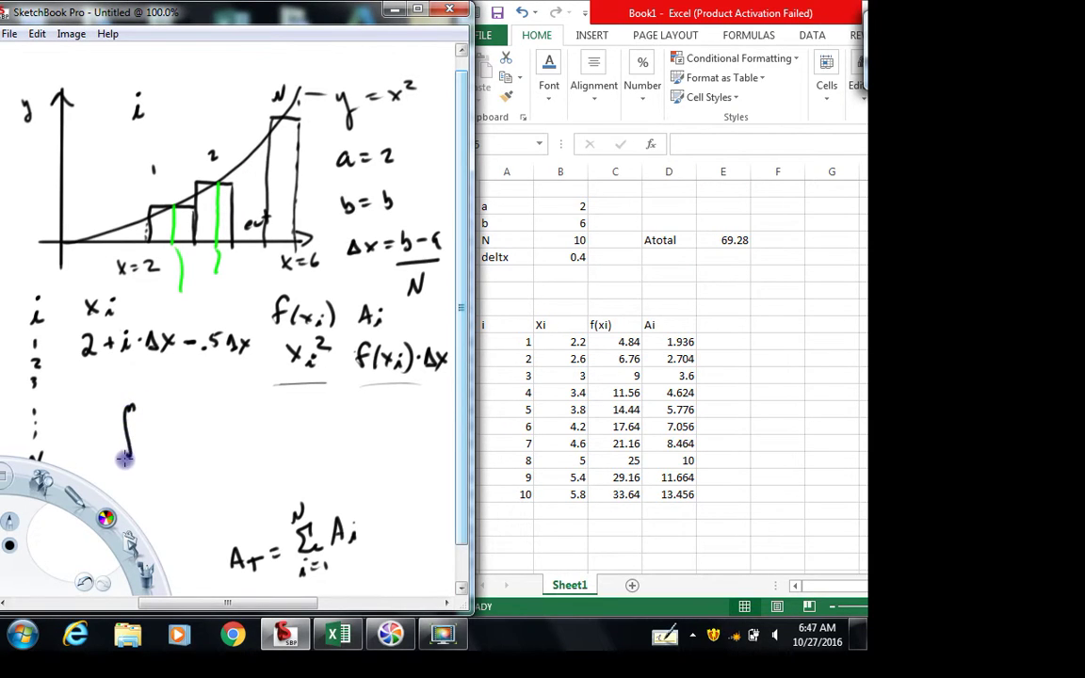
mouse_move(145, 414)
left_mouse_down()
mouse_move(137, 465)
mouse_move(149, 482)
left_mouse_up()
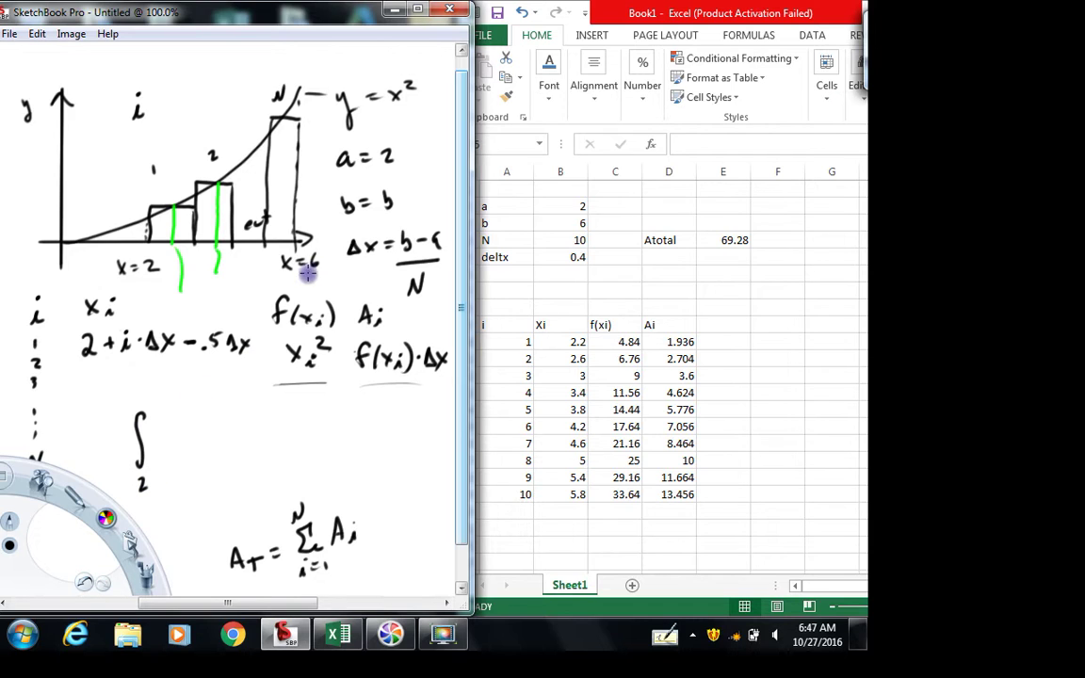
left_click_drag(143, 384, 140, 394)
left_click_drag(163, 433, 163, 444)
left_click_drag(173, 420, 201, 447)
mouse_move(205, 435)
left_mouse_down()
mouse_move(217, 446)
mouse_move(245, 430)
left_mouse_up()
Step: Complete the handwritten integral with its antiderivative x³/3 evaluated from 2 to 6 and the exact result 69.33
left_click_drag(234, 437, 274, 436)
mouse_move(274, 420)
left_mouse_down()
mouse_move(261, 435)
mouse_move(278, 422)
mouse_move(283, 444)
left_mouse_up()
left_click_drag(263, 454, 265, 467)
mouse_move(309, 423)
left_mouse_down()
mouse_move(314, 481)
mouse_move(328, 423)
left_mouse_up()
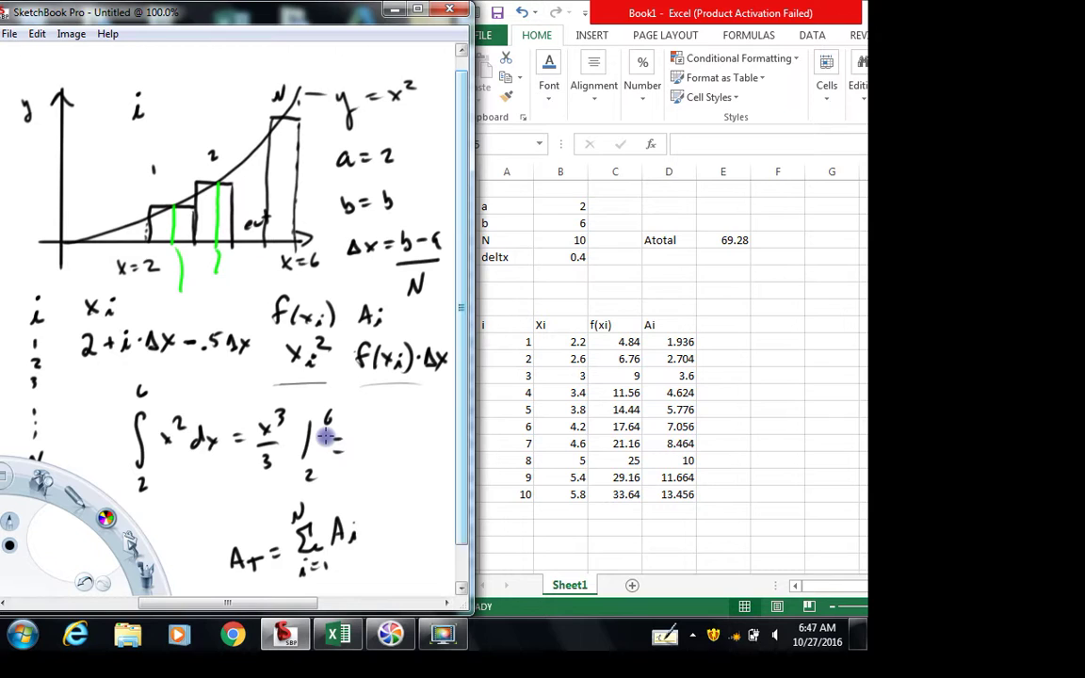
mouse_move(364, 429)
left_mouse_down()
mouse_move(358, 447)
mouse_move(396, 448)
left_mouse_up()
left_click(382, 450)
left_click_drag(412, 431, 415, 448)
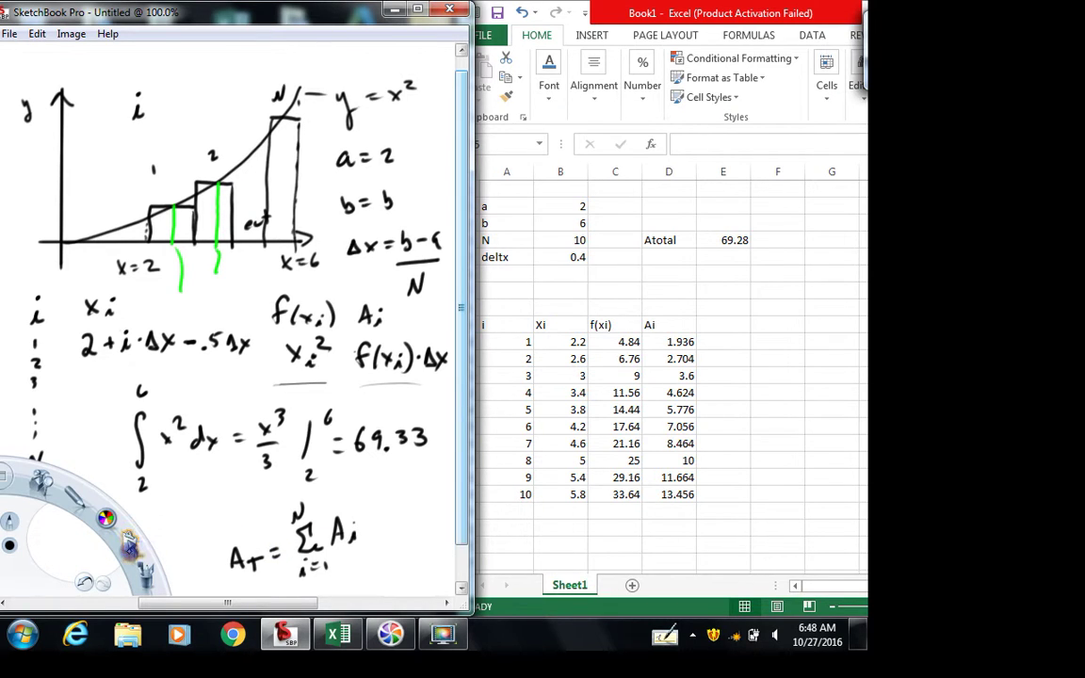
Step: Erase the handwritten total-area summation formula below the integral and switch back to the drawing brush
left_click(23, 521)
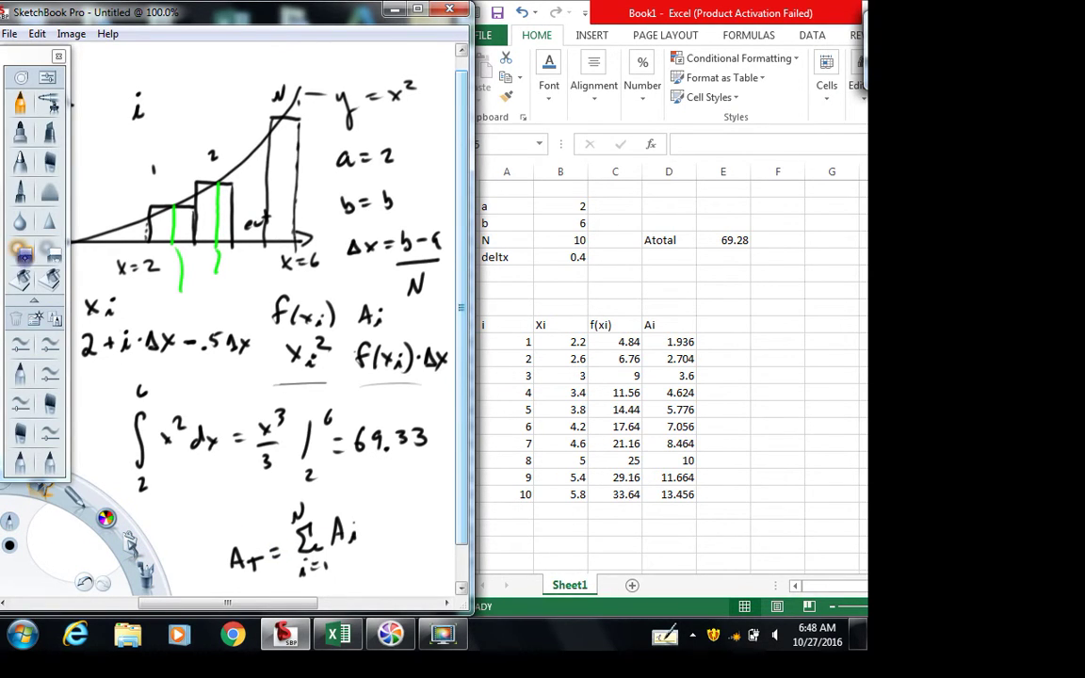
mouse_move(344, 549)
left_mouse_down()
mouse_move(347, 569)
mouse_move(291, 552)
mouse_move(352, 528)
mouse_move(301, 548)
mouse_move(274, 531)
mouse_move(321, 539)
left_mouse_up()
left_click(58, 56)
left_click(75, 499)
left_click_drag(78, 499, 81, 469)
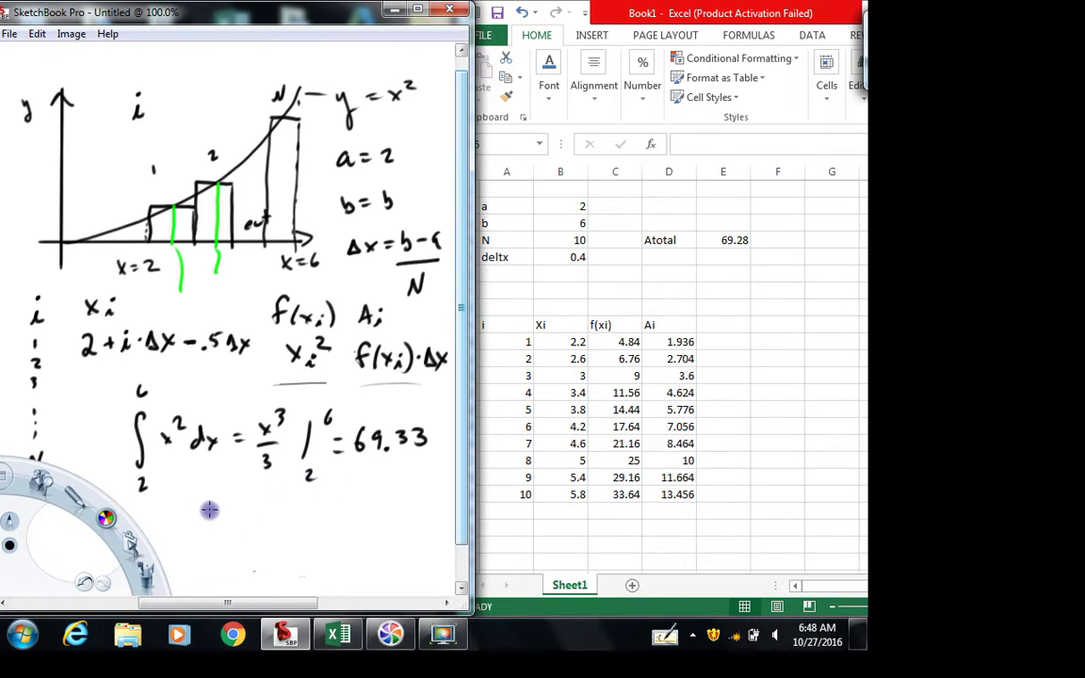
Step: Handwrite the percent error below the integral as (69.33 − 69.28) / 69.33 × 100, with the result ~.07 %
mouse_move(201, 496)
left_mouse_down()
mouse_move(196, 507)
mouse_move(283, 510)
left_mouse_up()
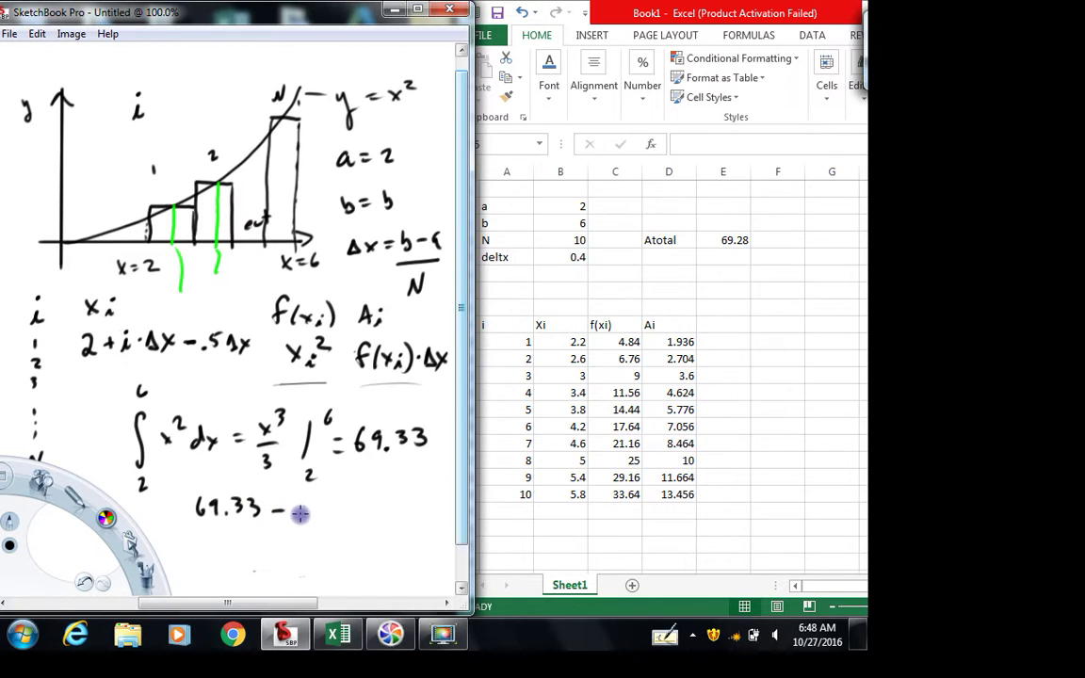
mouse_move(300, 500)
left_mouse_down()
mouse_move(347, 500)
mouse_move(349, 514)
left_mouse_up()
left_click_drag(193, 530, 363, 529)
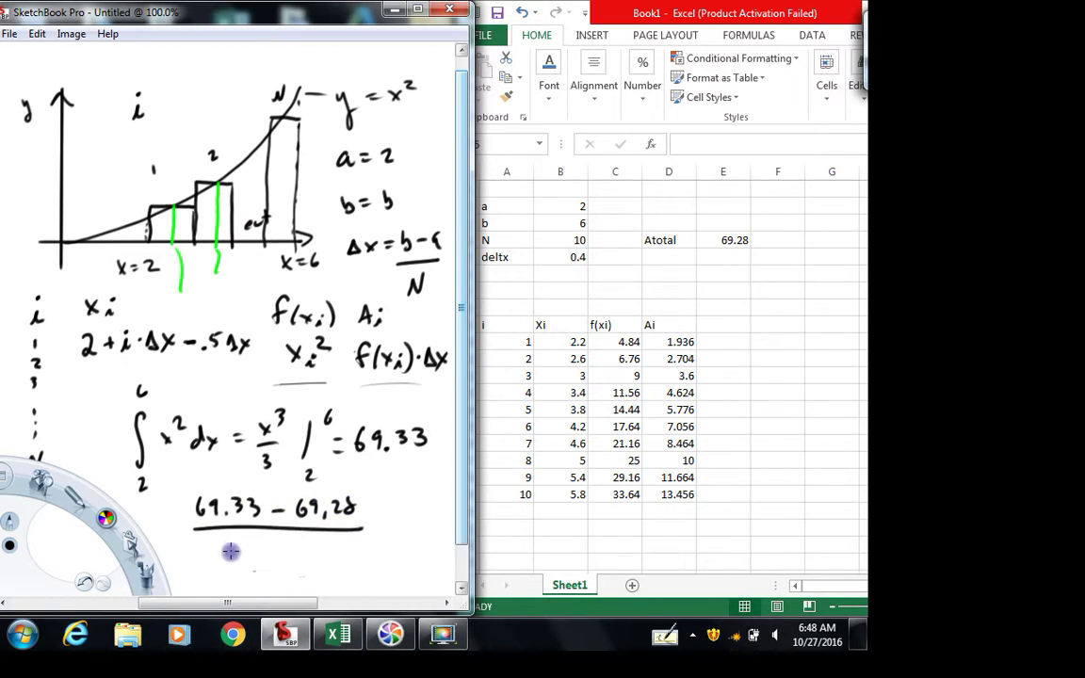
left_click_drag(229, 548, 287, 548)
left_click_drag(373, 531, 412, 524)
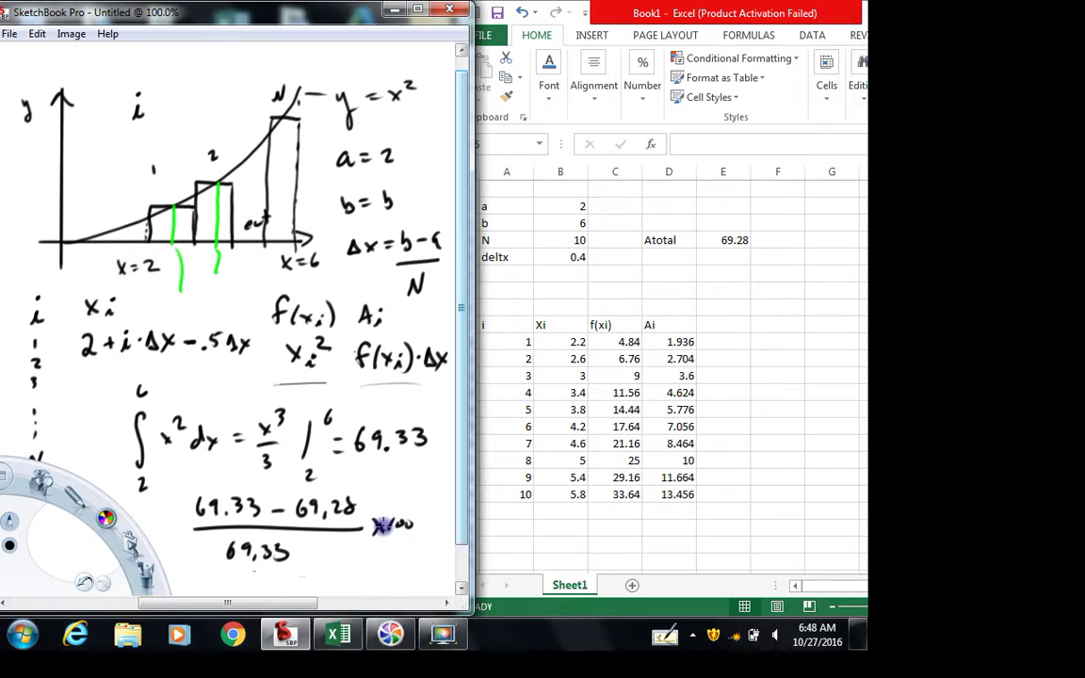
left_click_drag(336, 565, 405, 564)
left_click(358, 567)
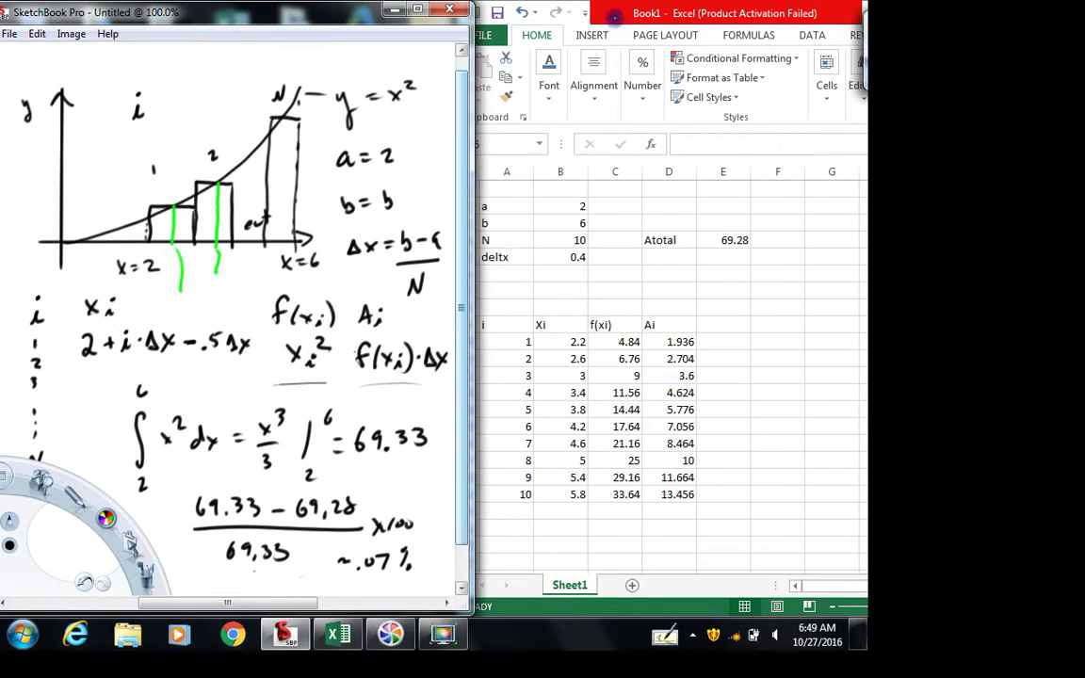
left_click(620, 13)
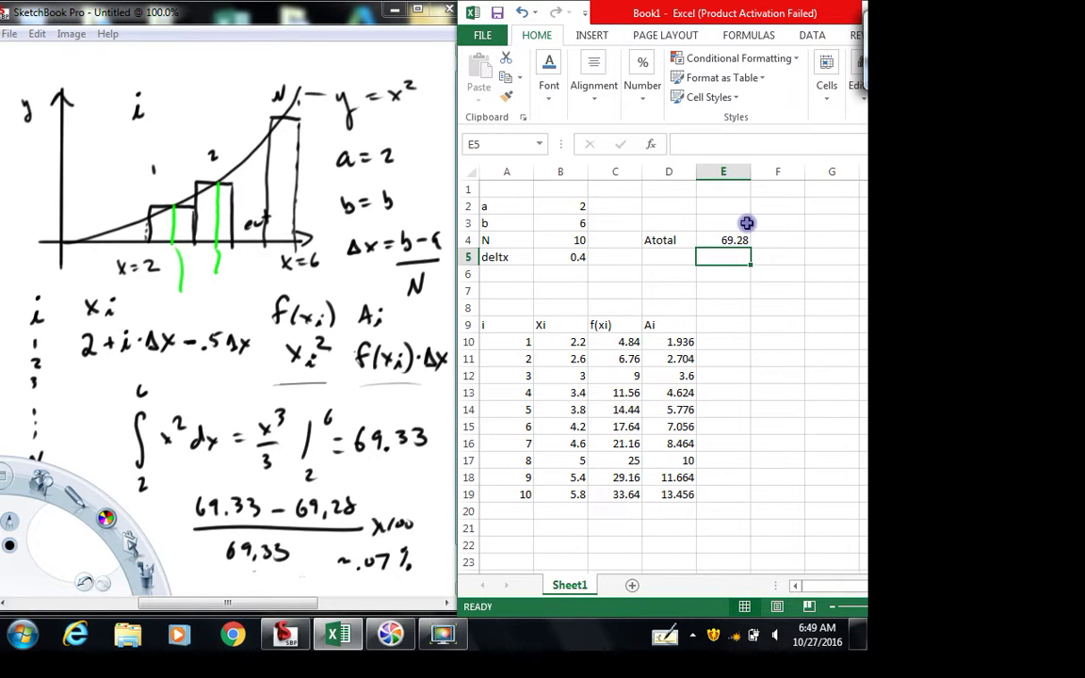
left_click(443, 634)
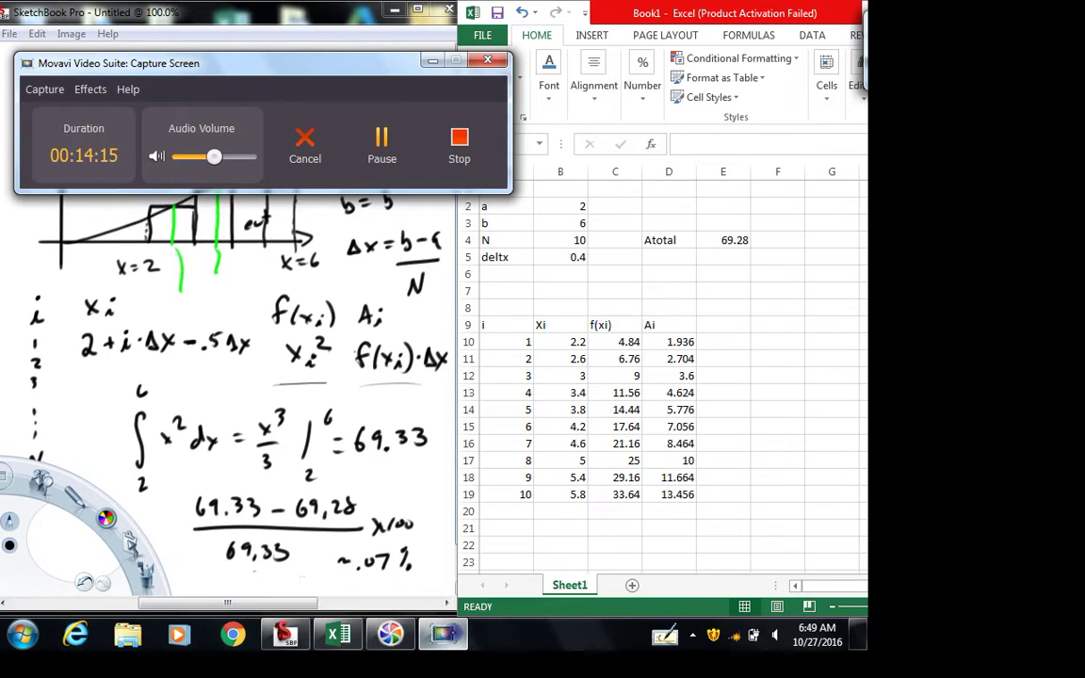